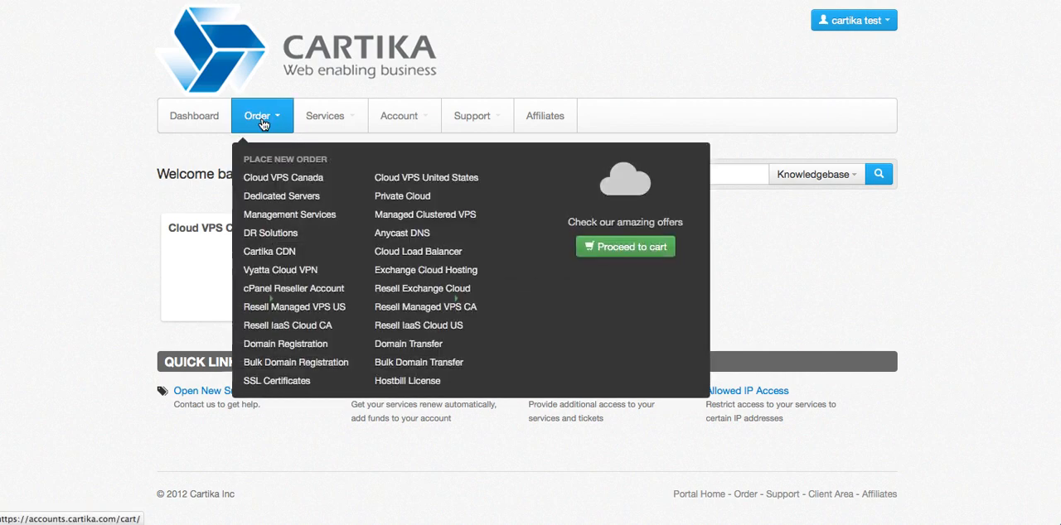
Step: View the existing Cloud VPS United States services and open the Cloud VPS SATA Toronto service under Cloud VPS Canada
left_click(398, 184)
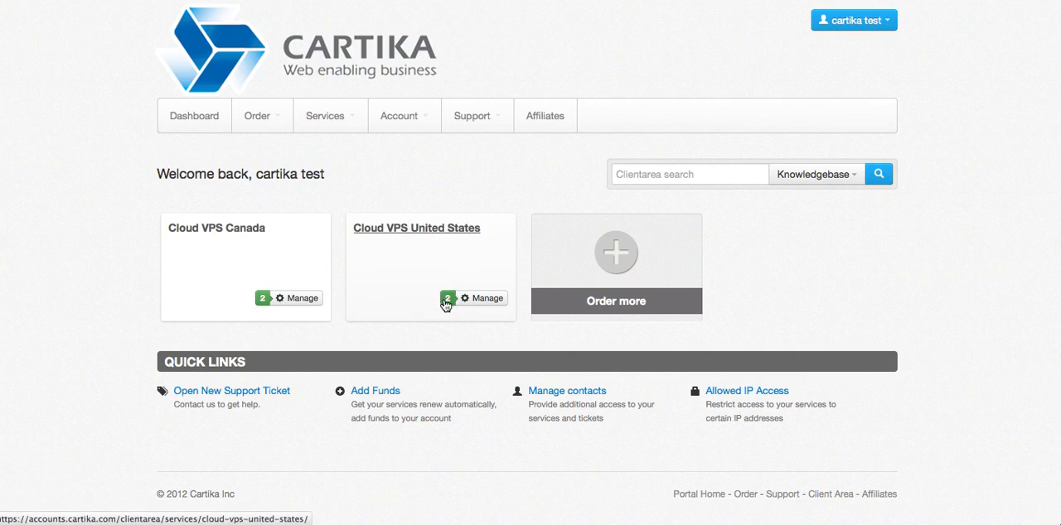
left_click(446, 300)
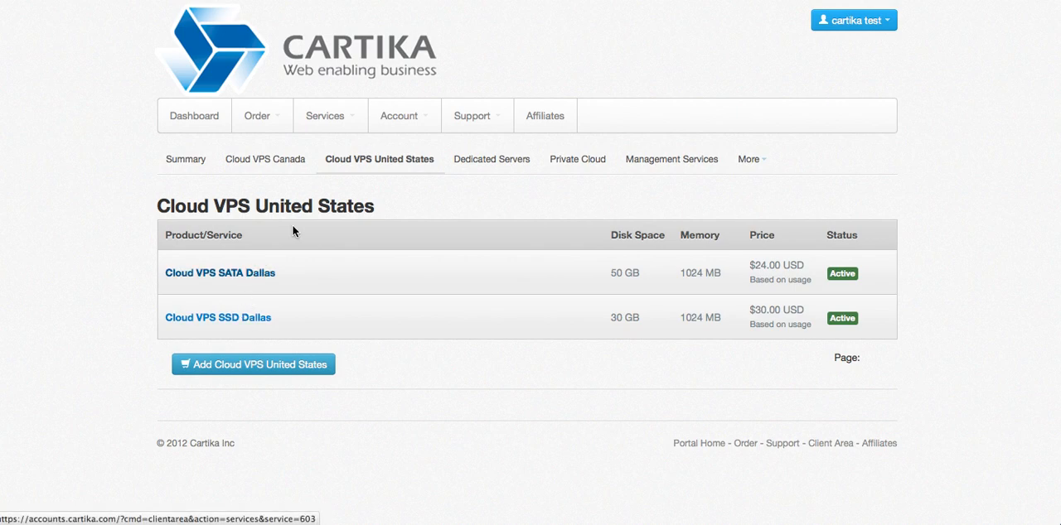
mouse_move(330, 116)
left_click(337, 183)
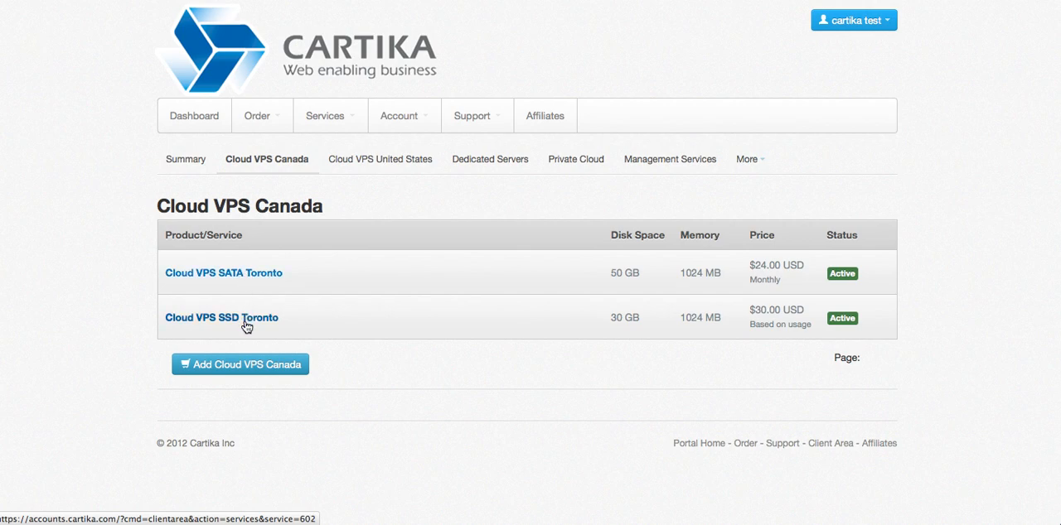
left_click(269, 278)
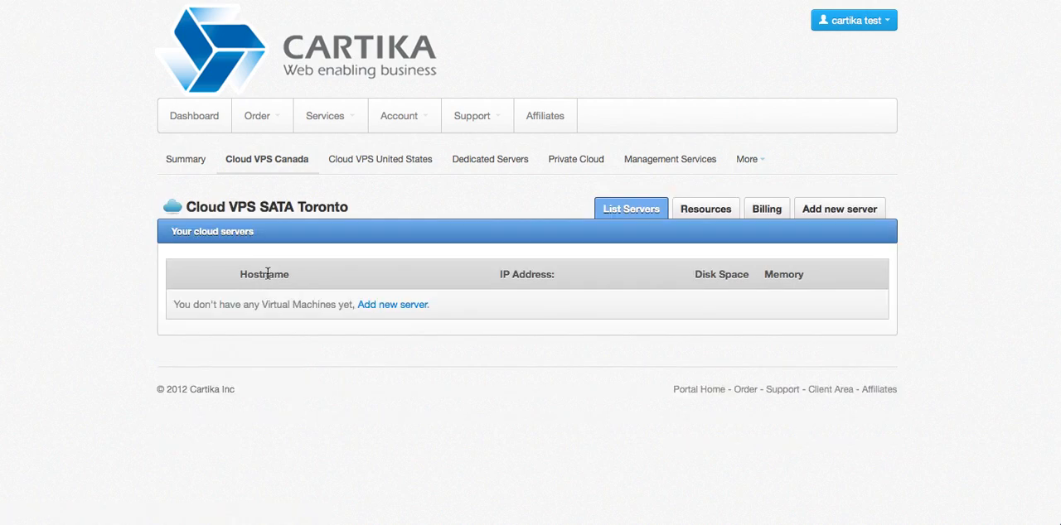
Step: Review the Cloud VPS SATA Toronto resources and upgrade/downgrade options, and return to the service's server list
left_click(723, 207)
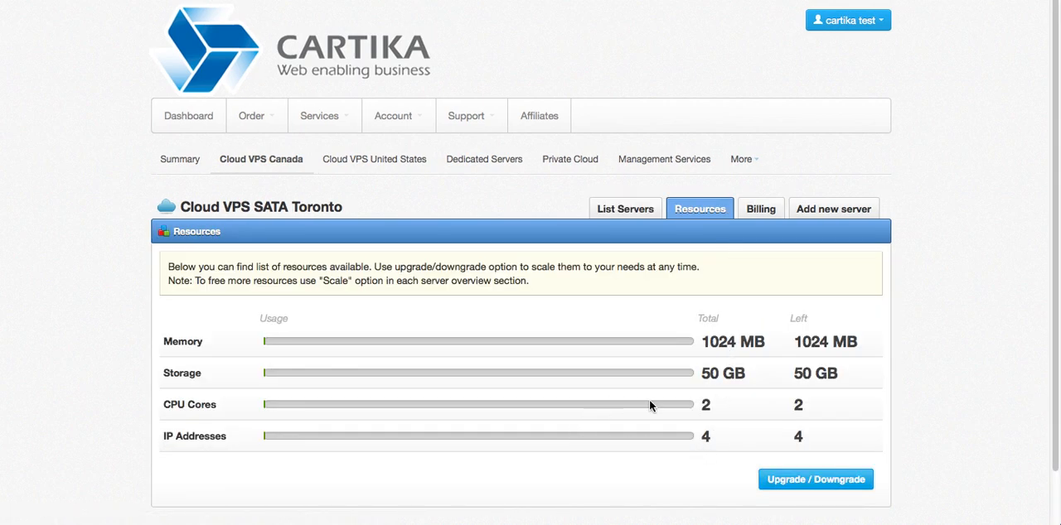
left_click(810, 487)
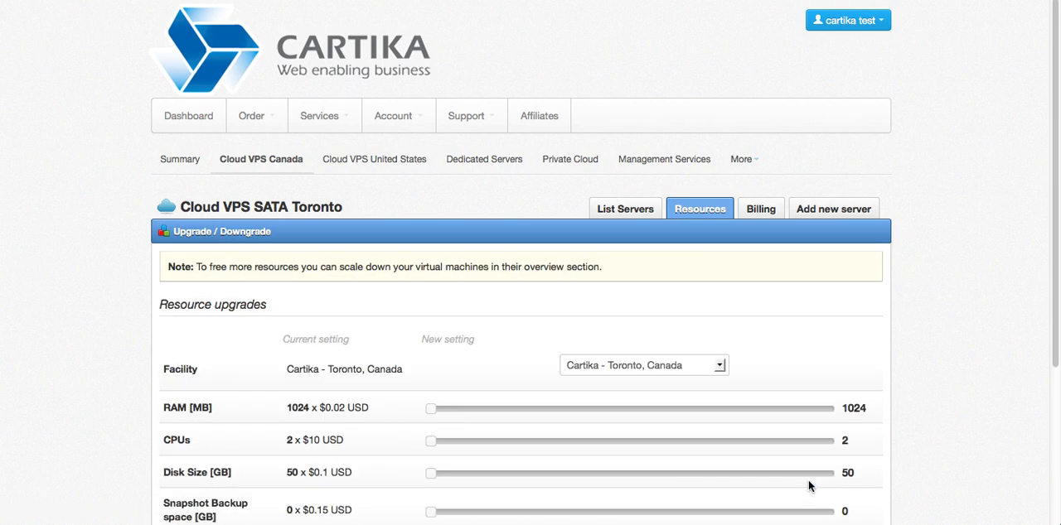
left_click_drag(1055, 312, 1054, 412)
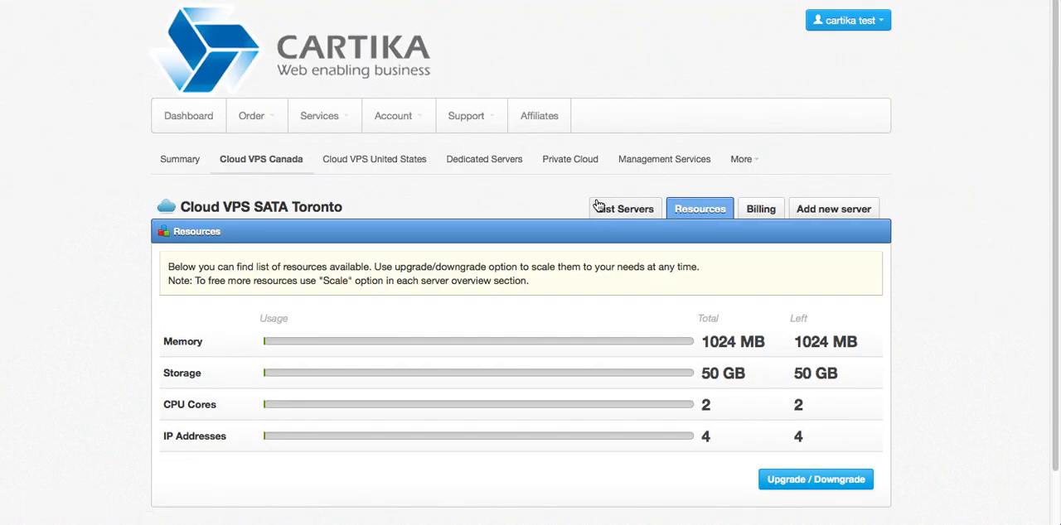
left_click(615, 215)
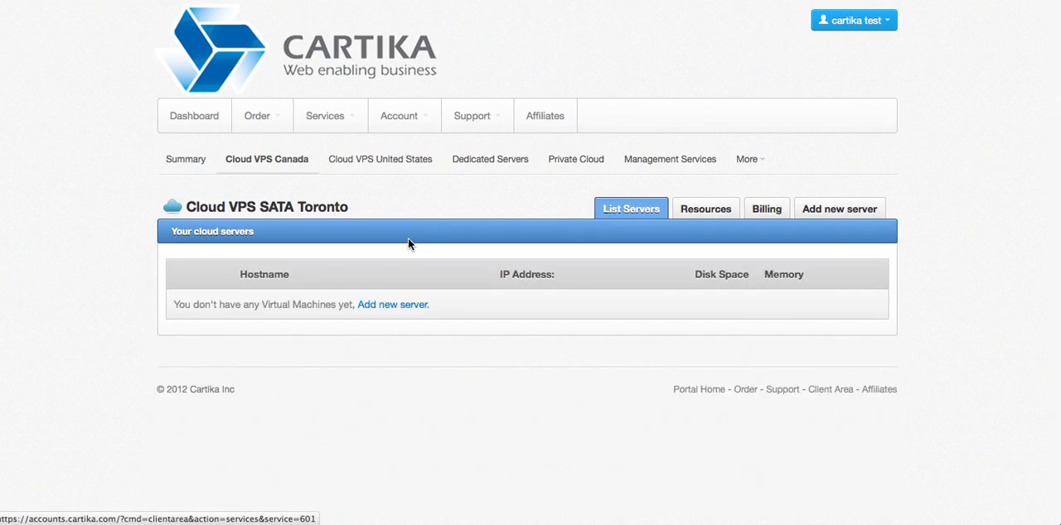
Step: Start a new server on the Cloud VPS SATA Toronto service with the hostname cad-web1
left_click(384, 305)
left_click(283, 256)
type("cad-web1")
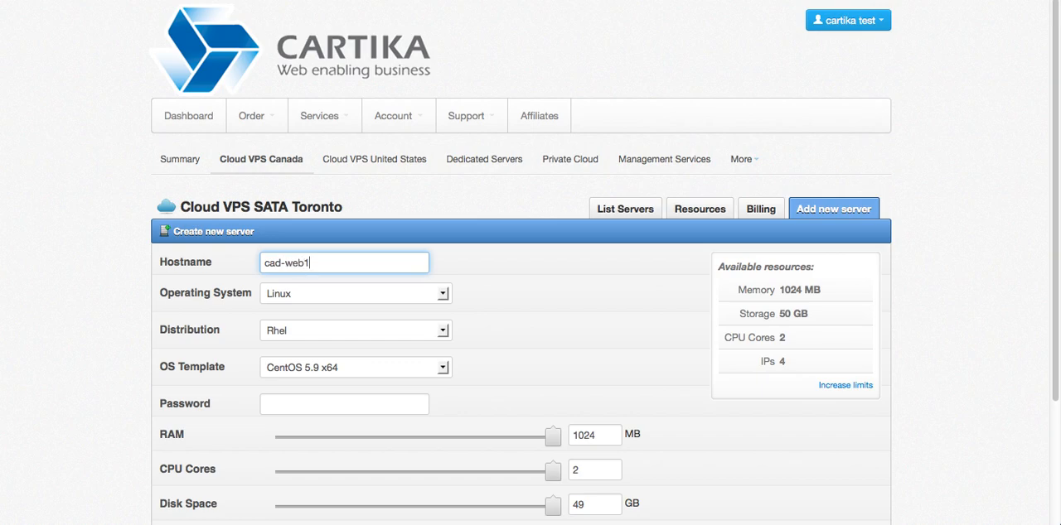
Step: Configure cad-web1 with the Linux operating system, the Rhel distribution and the CentOS 6.3 x64 template
left_click(295, 295)
left_click(296, 295)
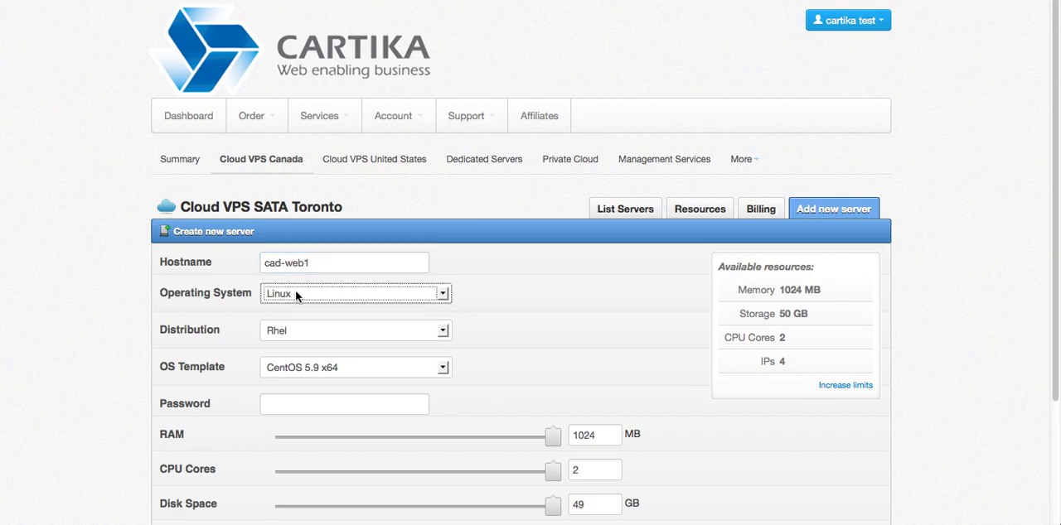
left_click(296, 331)
left_click(295, 331)
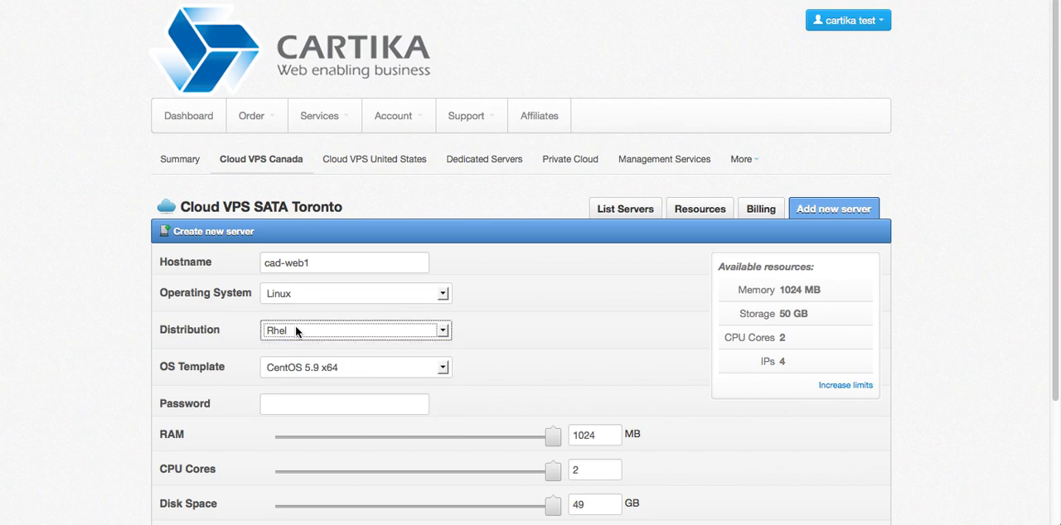
left_click(295, 365)
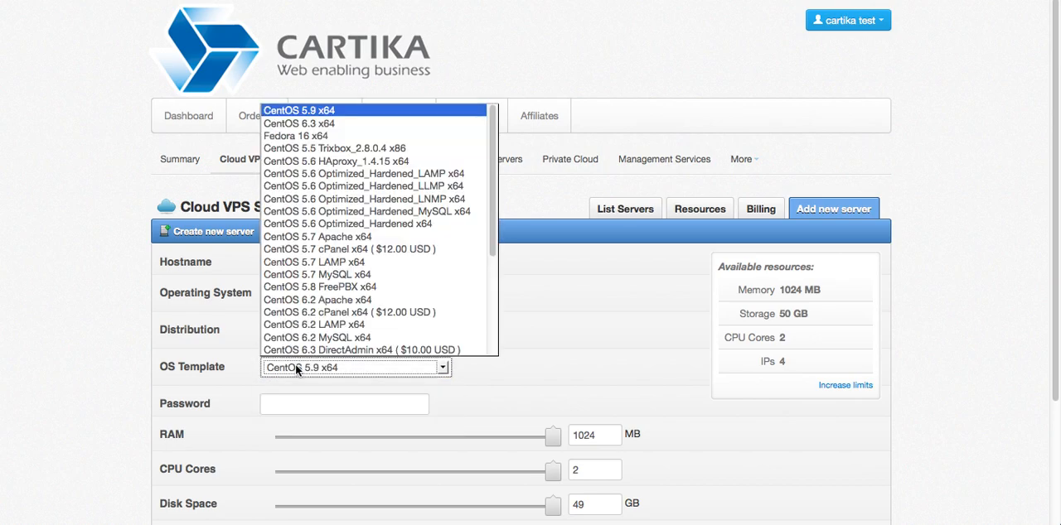
left_click(317, 124)
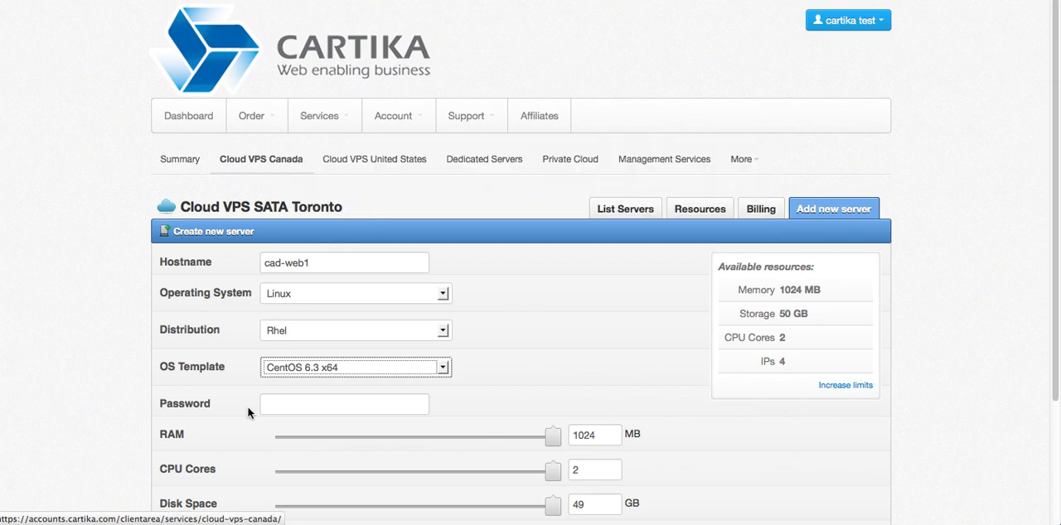
left_click(300, 371)
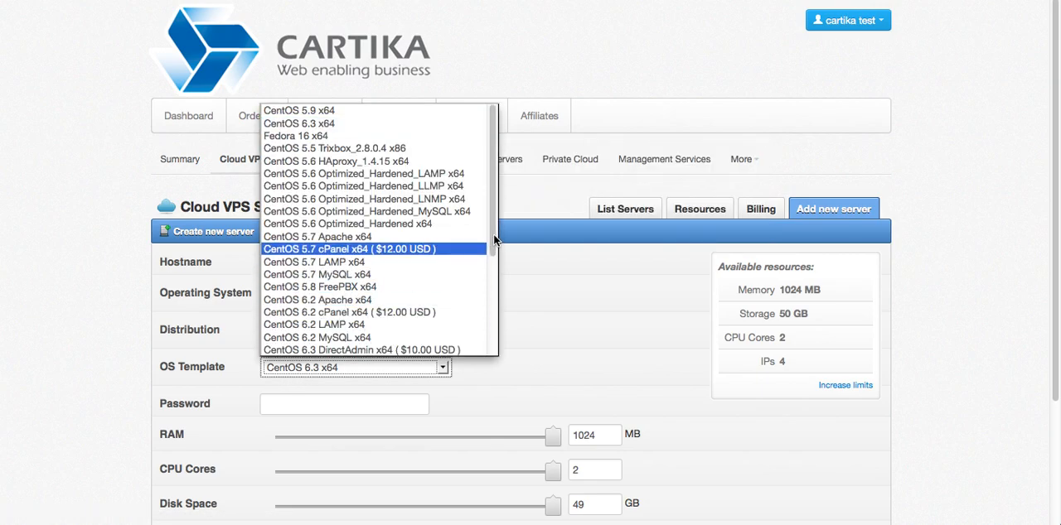
scroll(490, 321, "down", 4)
left_click_drag(489, 322, 491, 220)
left_click(322, 125)
Step: Enter the server password for cad-web1
left_click(271, 406)
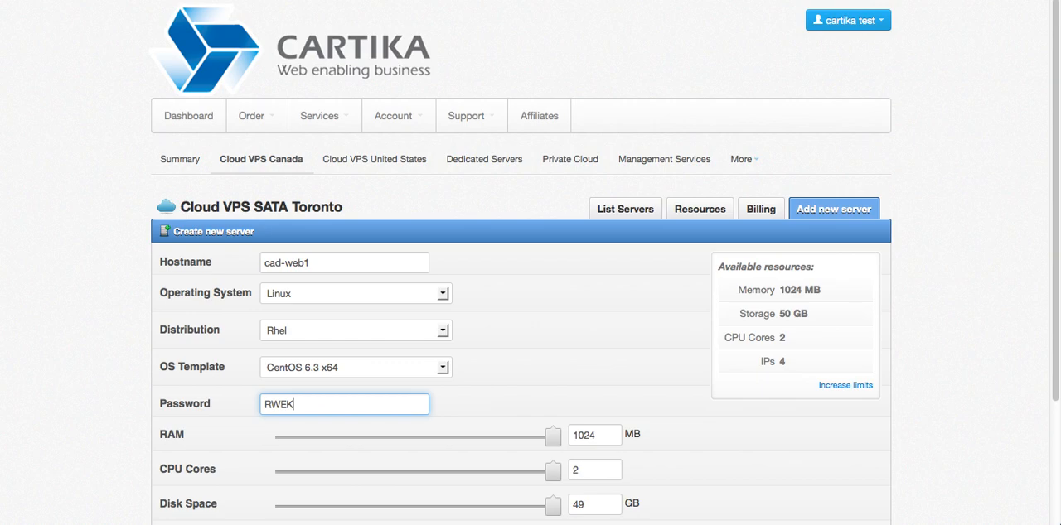
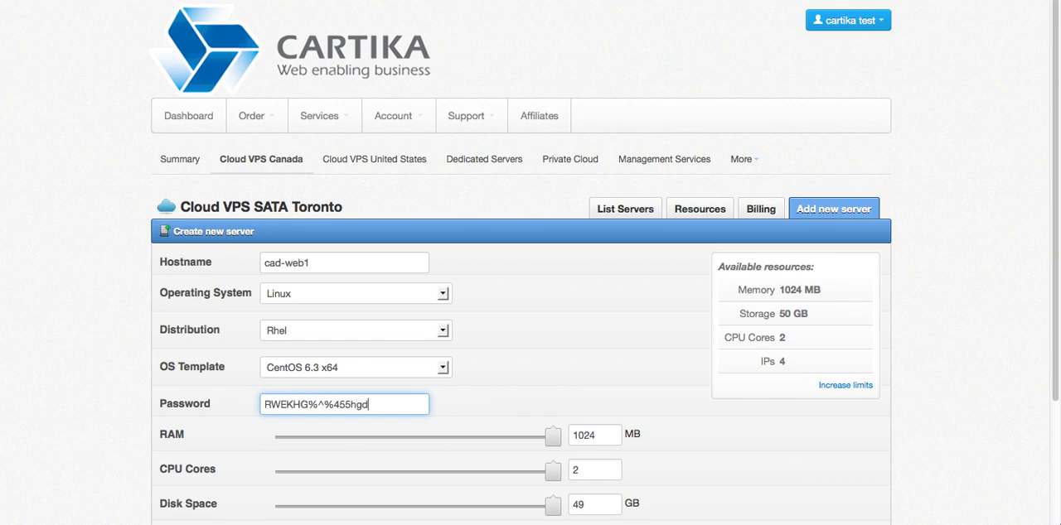
Step: Allocate 512 MB RAM, 1 CPU core, 23 GB disk space and 2 GB swap to cad-web1, and create the virtual machine
left_click_drag(597, 436, 558, 437)
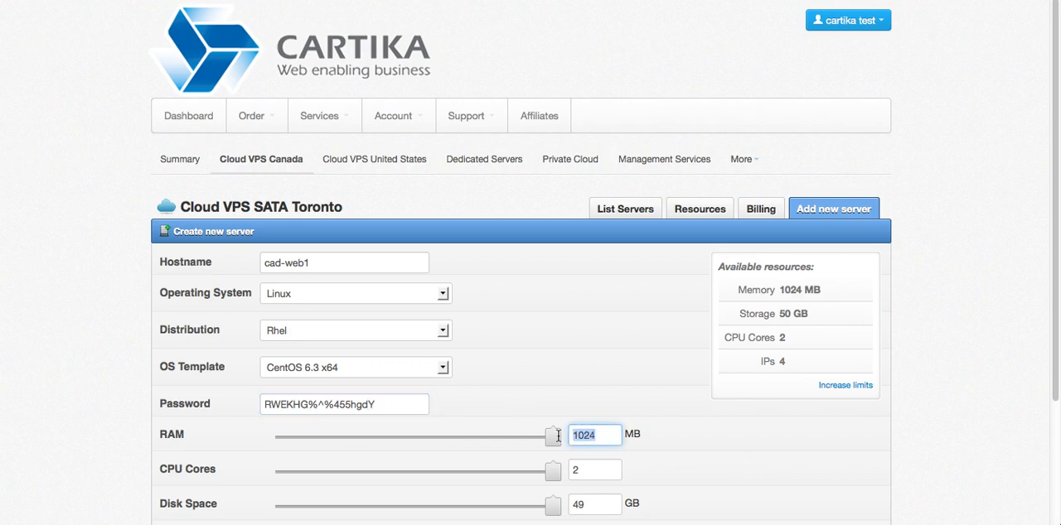
type("512")
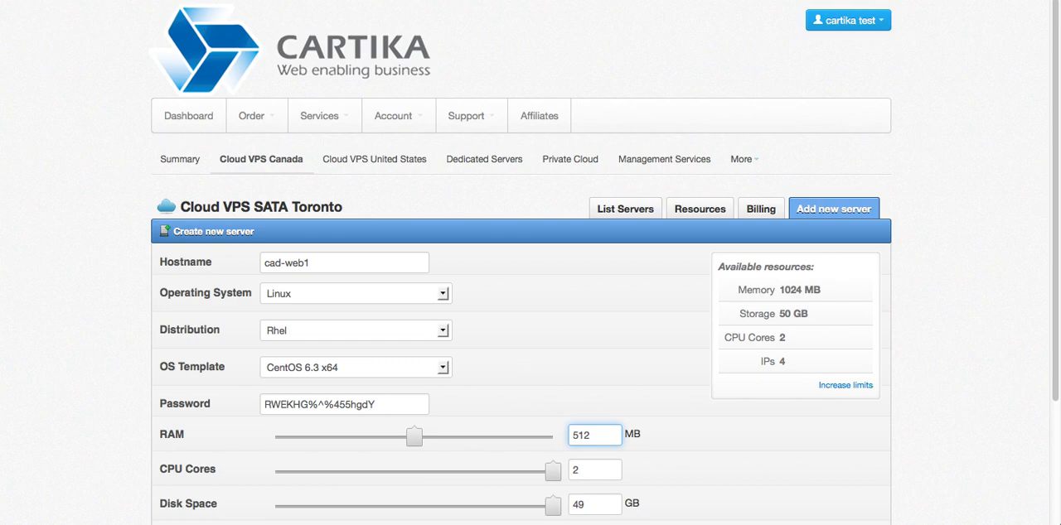
key("Tab")
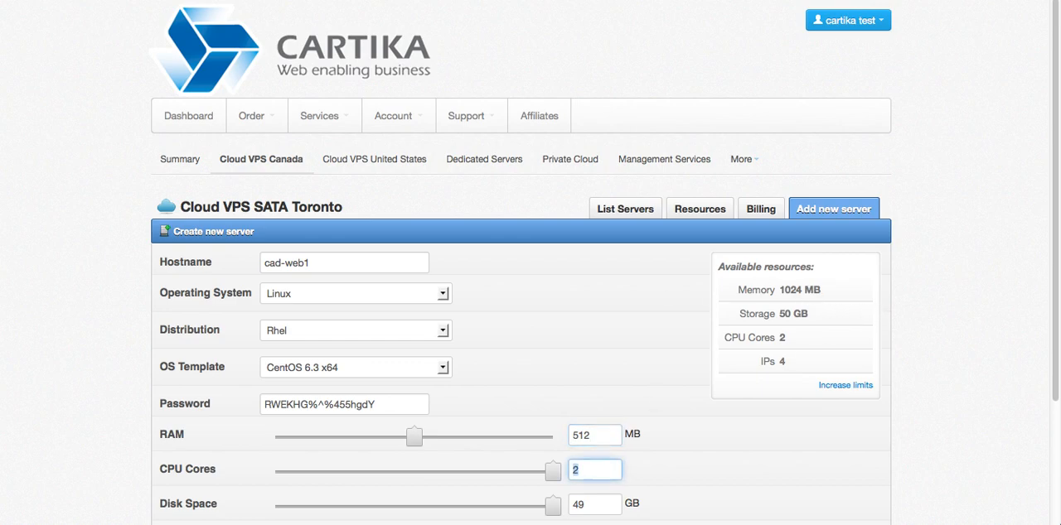
type("1")
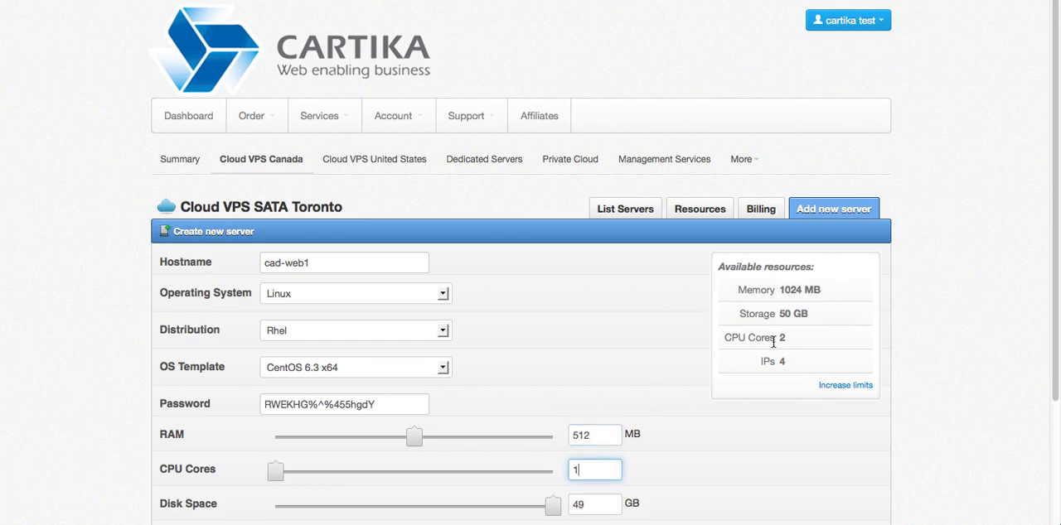
key("Tab")
type("23")
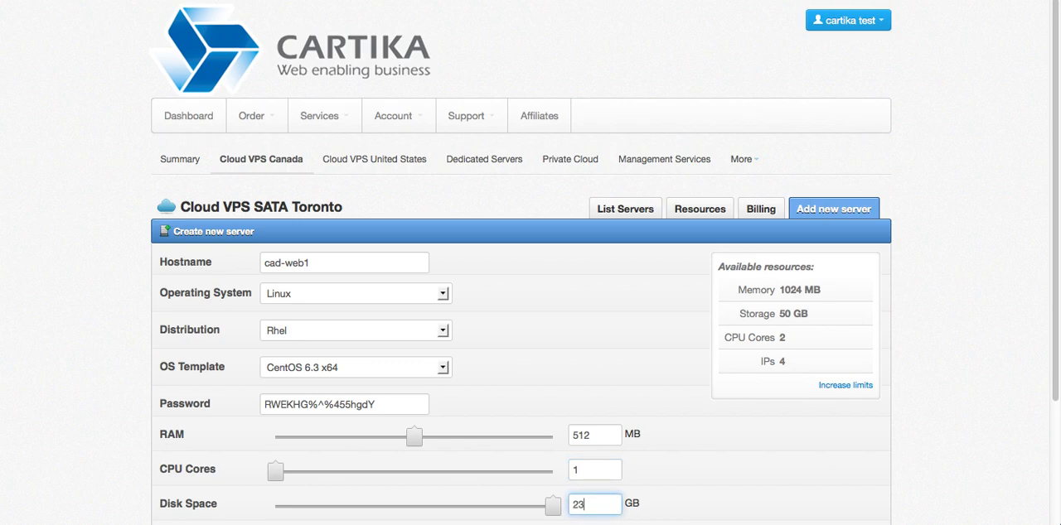
key("Tab")
type("2")
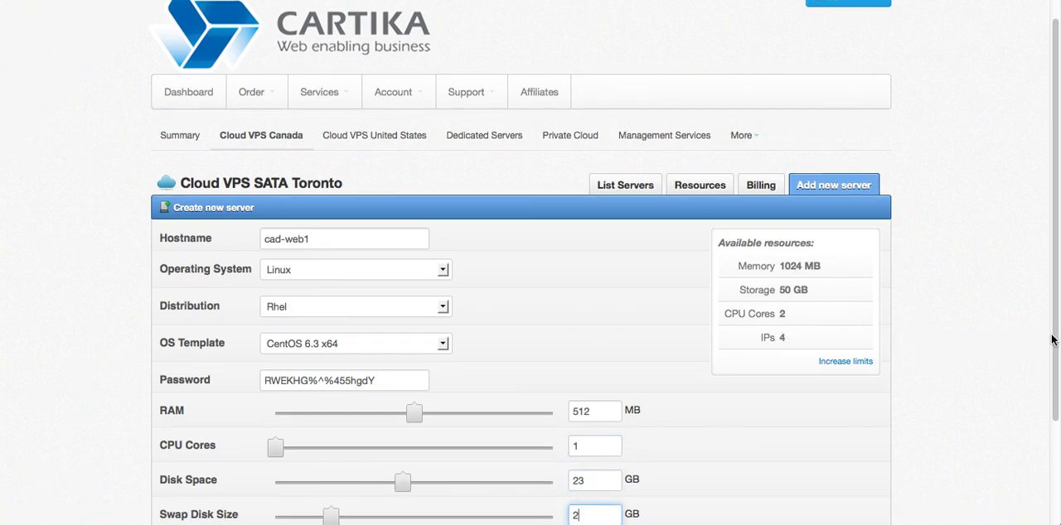
scroll(1053, 344, "down", 3)
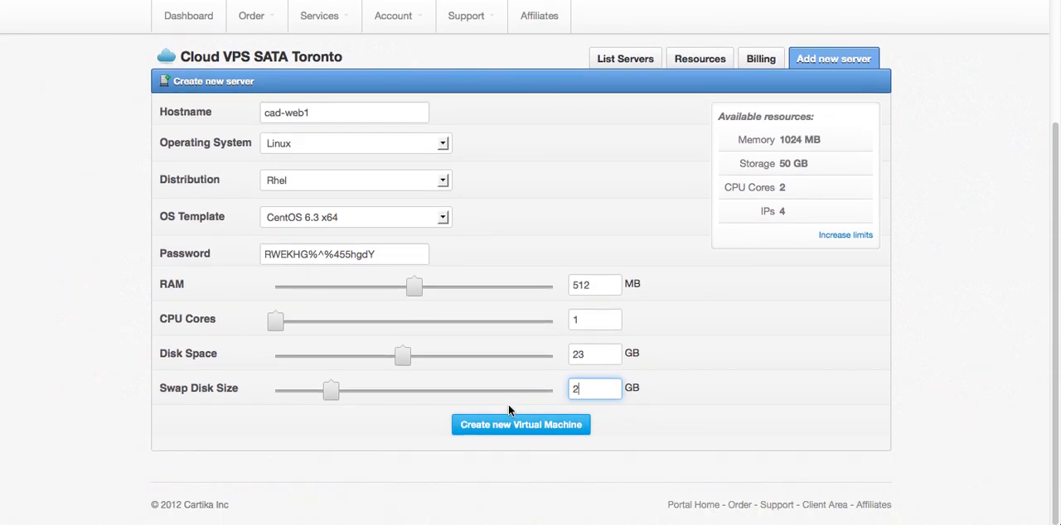
left_click(507, 431)
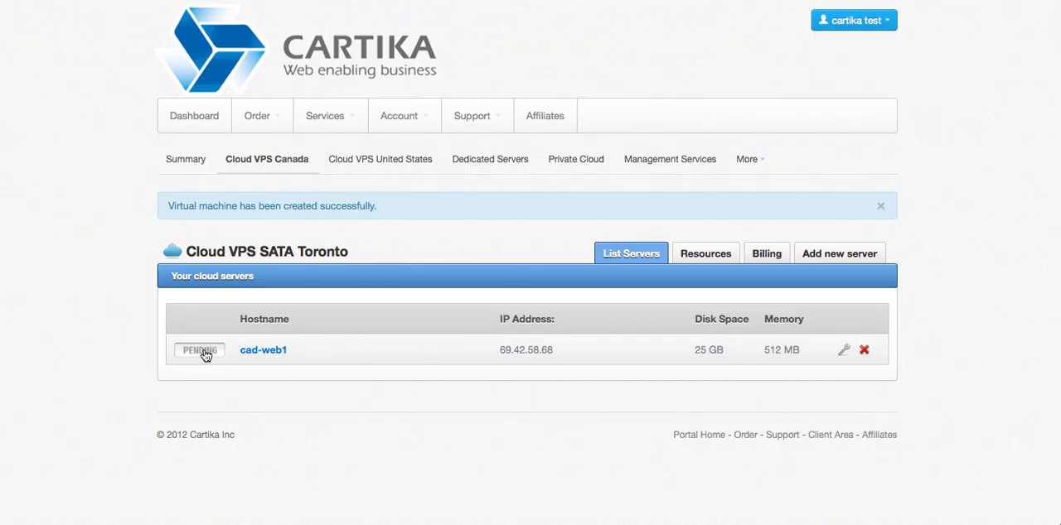
Step: Start a second new server with the hostname ca-web2 and the CentOS 6.3 x64 template
left_click(831, 254)
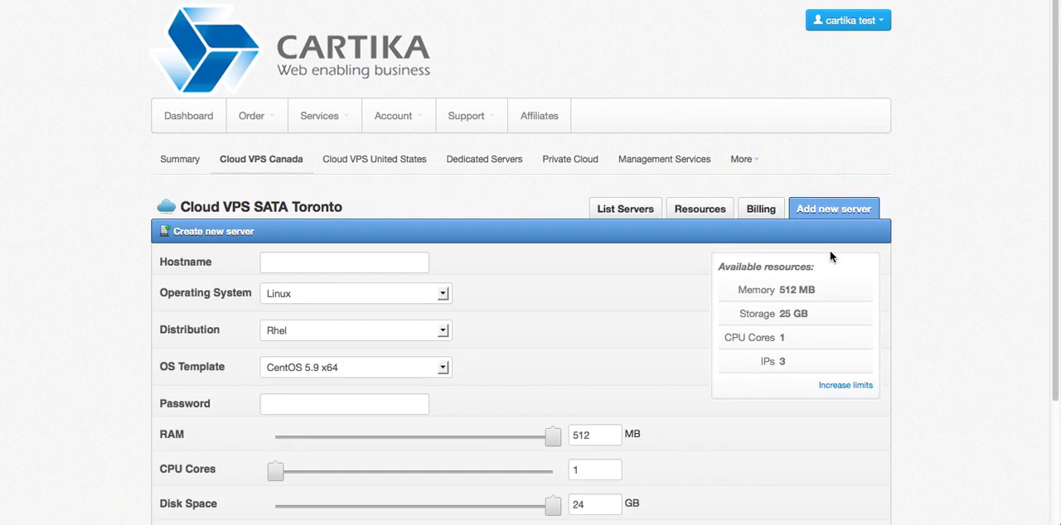
left_click(308, 267)
type("ca-w")
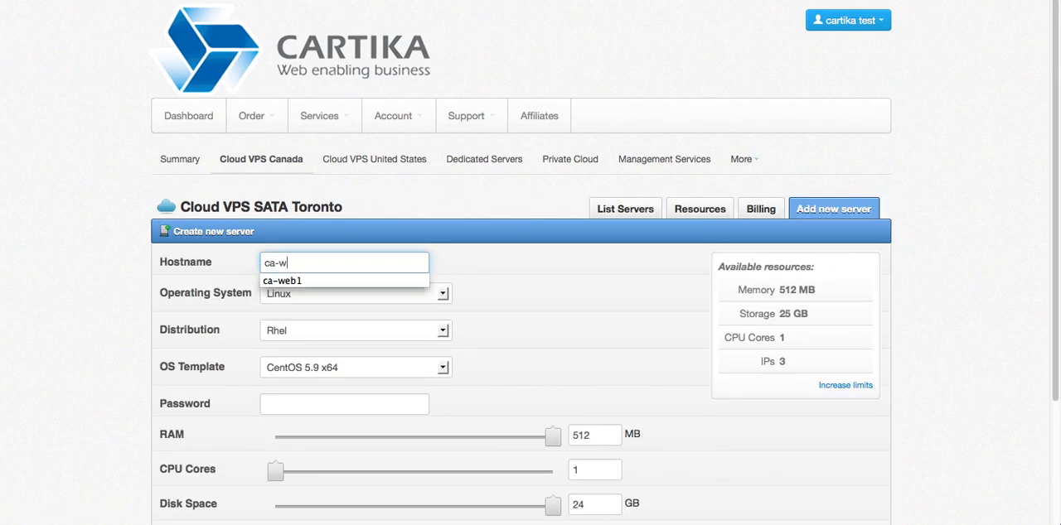
type("eb1")
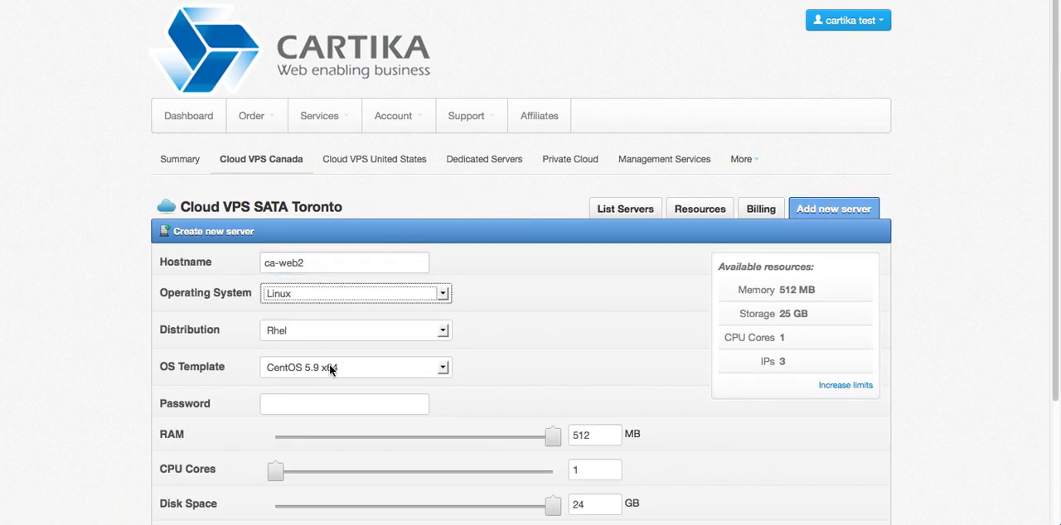
left_click(329, 365)
left_click(323, 124)
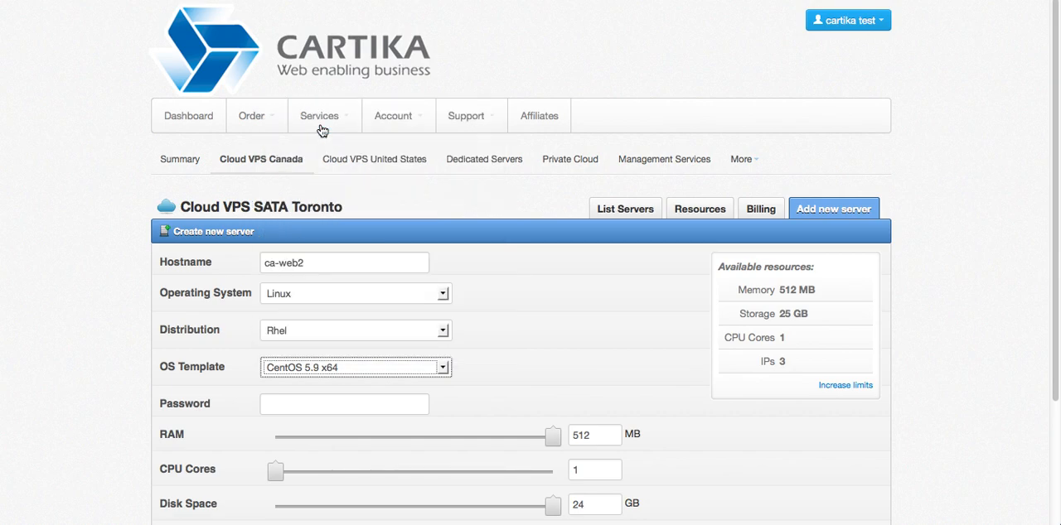
Step: Enter the server password for ca-web2
left_click(313, 404)
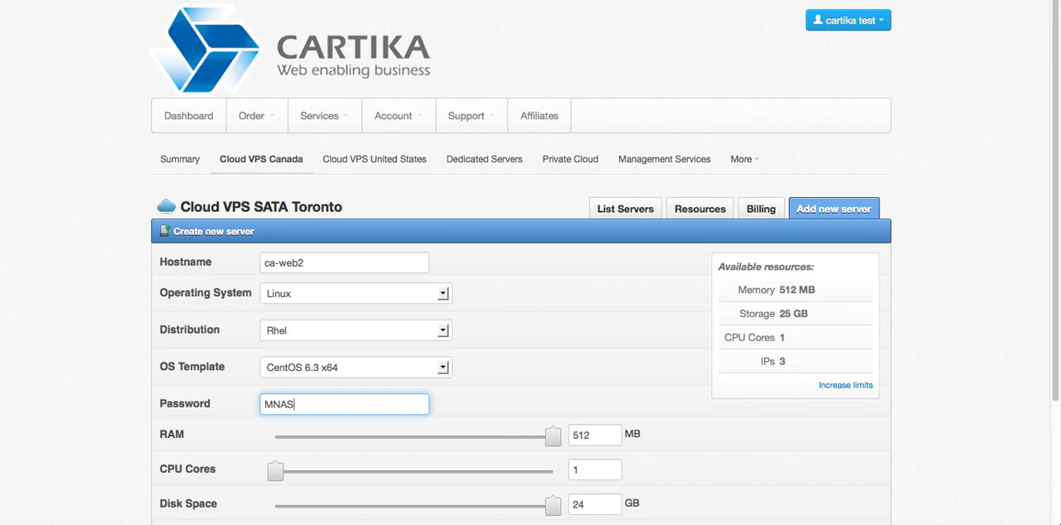
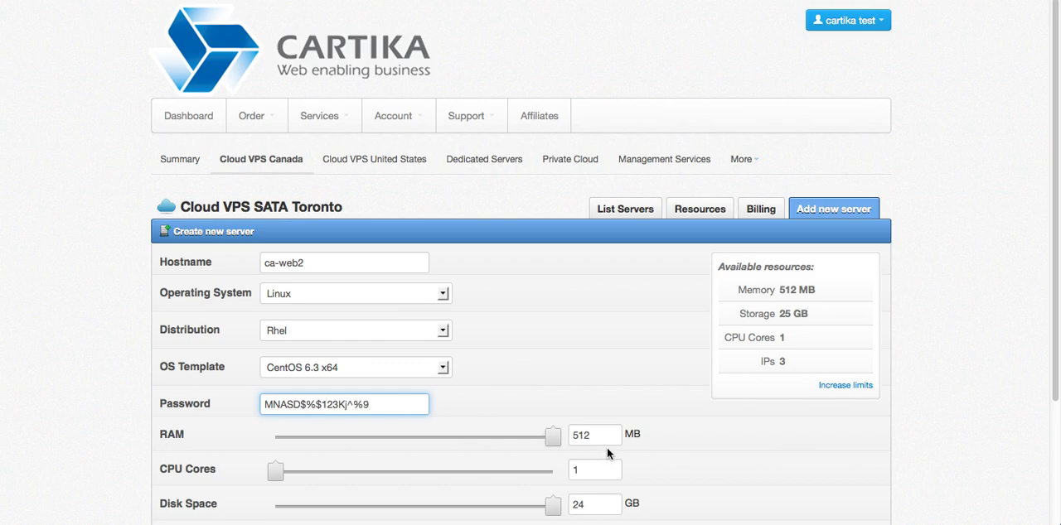
Step: Set ca-web2's disk space to 23 GB and swap disk size to 2 GB, and create the virtual machine
left_click_drag(1054, 330, 1048, 478)
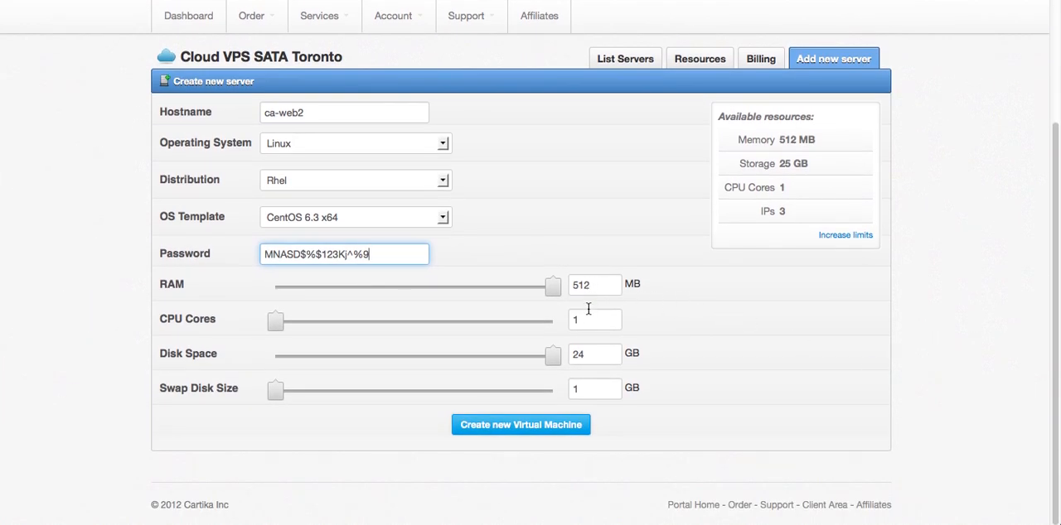
left_click(586, 355)
key("BackSpace")
type("3")
key("Tab")
type("2")
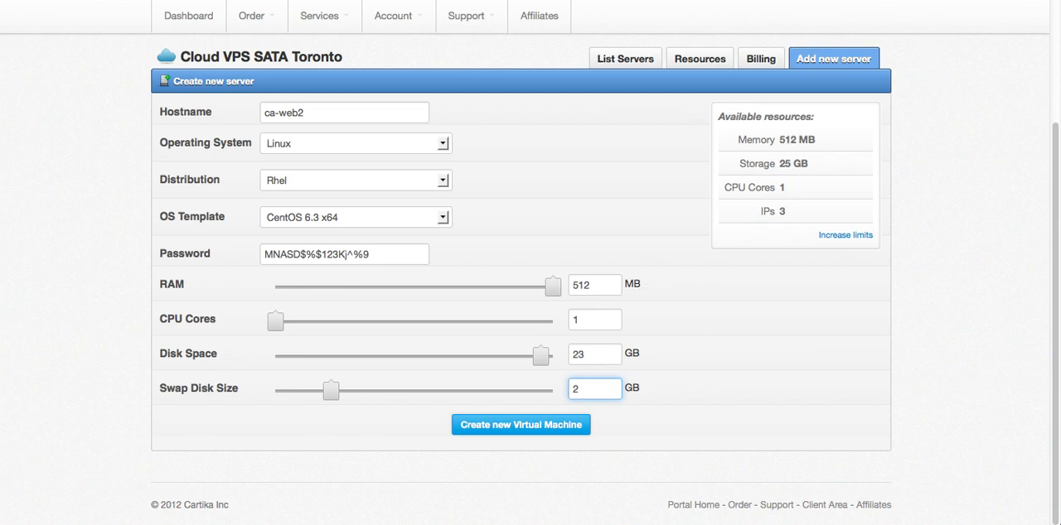
left_click(510, 425)
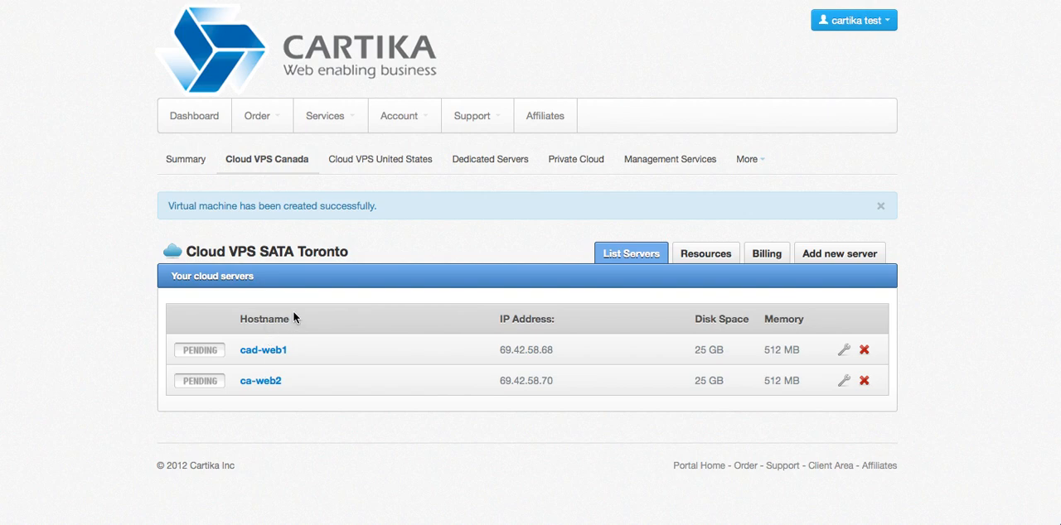
Step: Check the list of cloud servers under the Cloud VPS SATA Toronto service
left_click(335, 120)
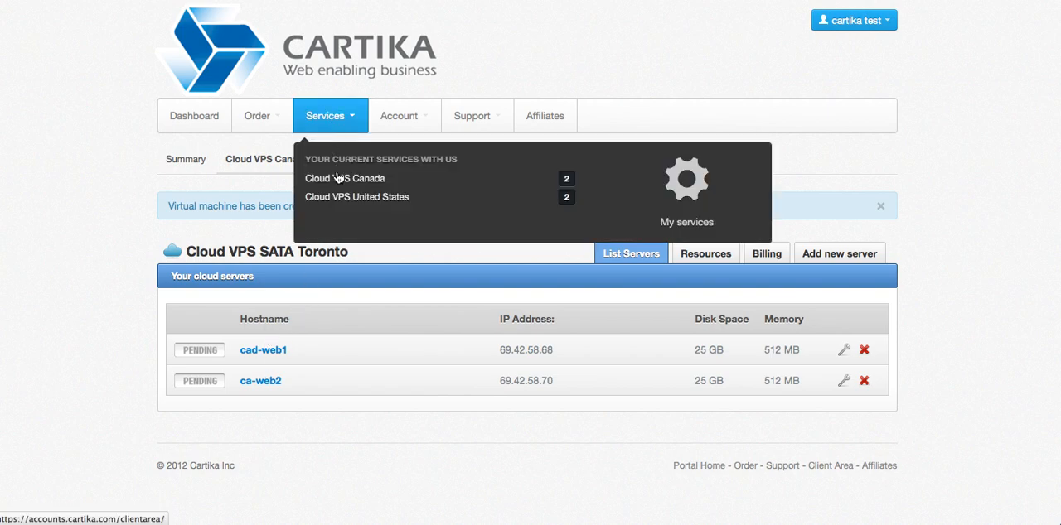
left_click(339, 187)
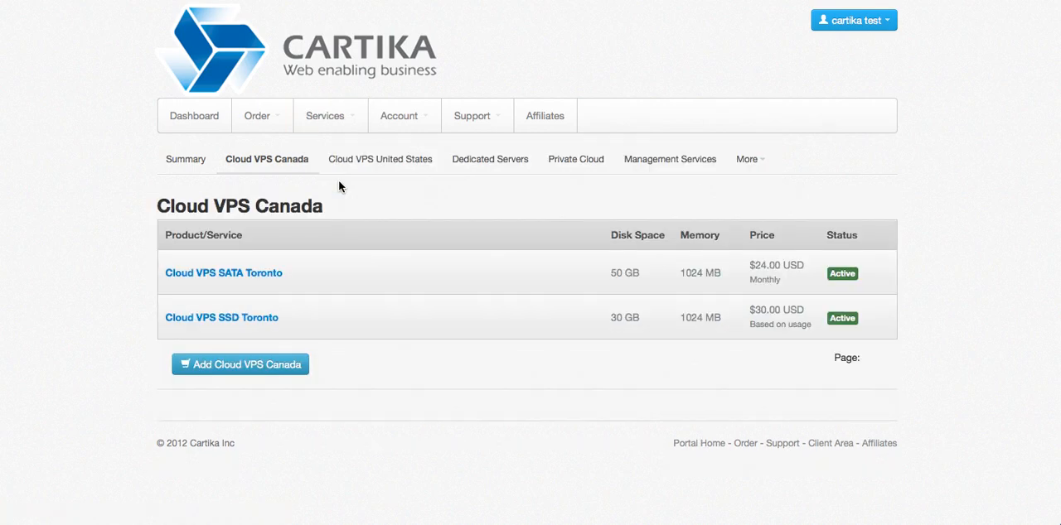
left_click(254, 279)
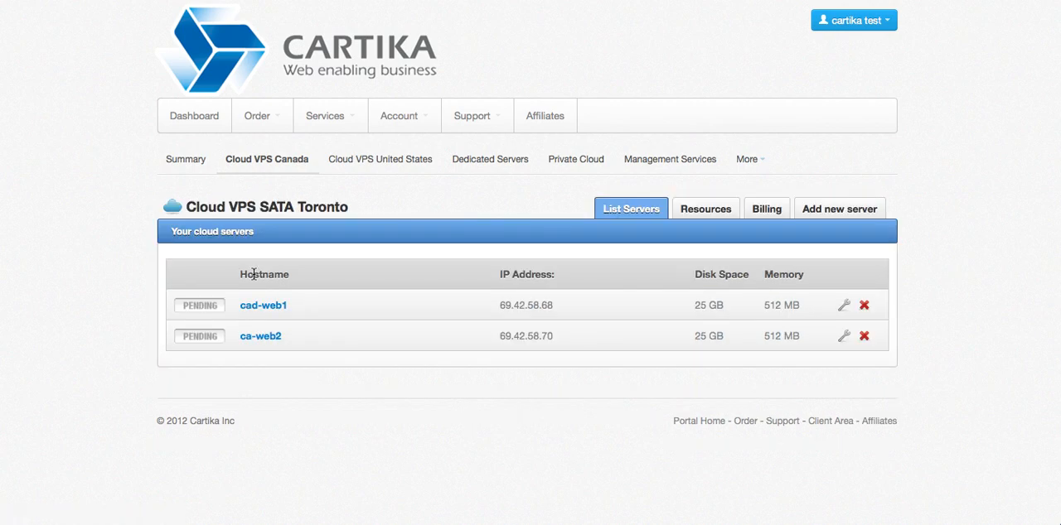
Step: Start a new server on Cloud VPS SSD Toronto with the hostname ca-mysql1 and the CentOS 6.2 MySQL x64 template
mouse_move(335, 118)
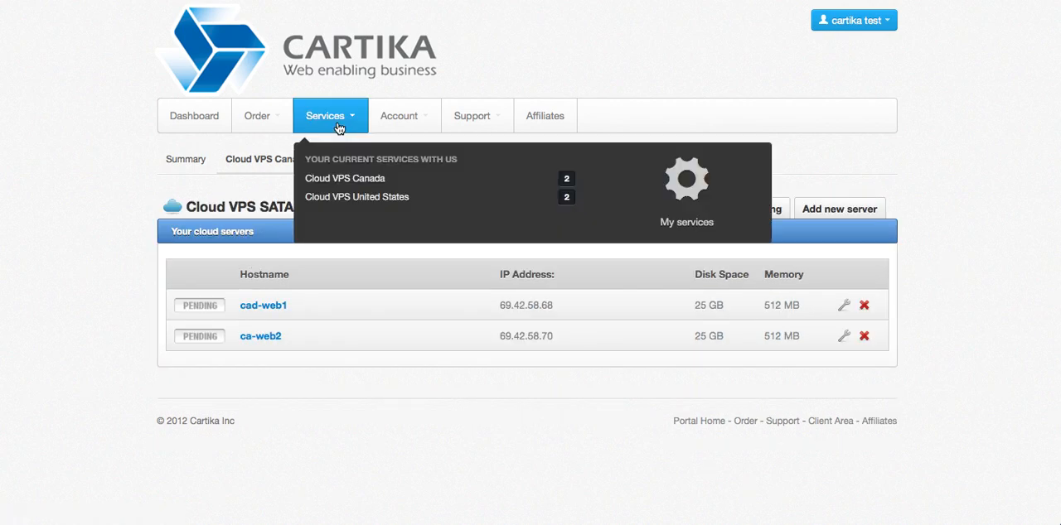
left_click(344, 183)
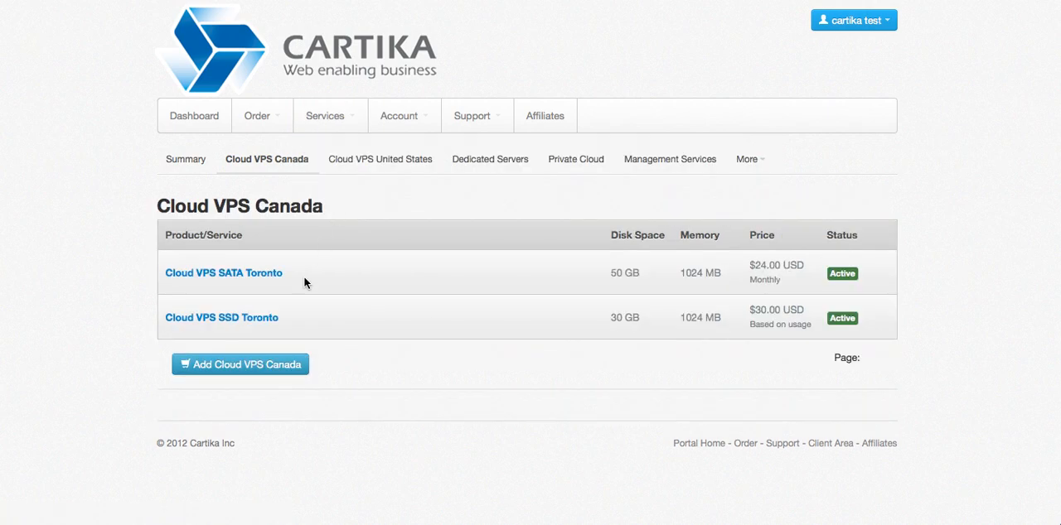
left_click(253, 322)
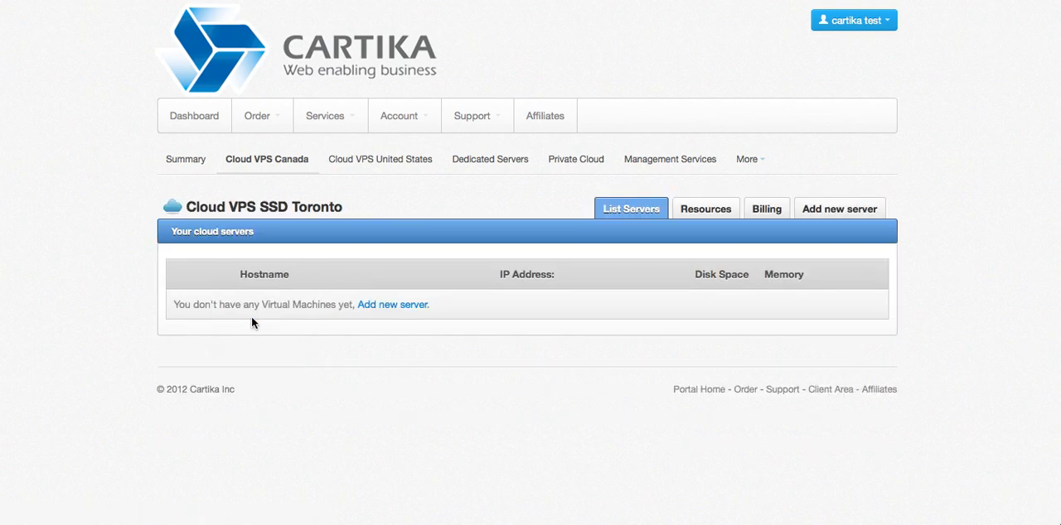
left_click(403, 306)
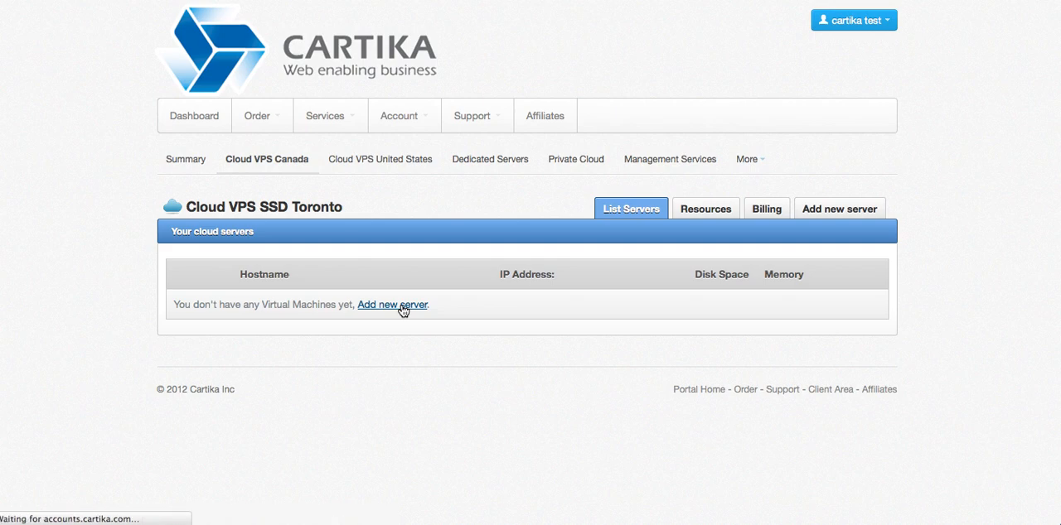
left_click(272, 261)
type("ca")
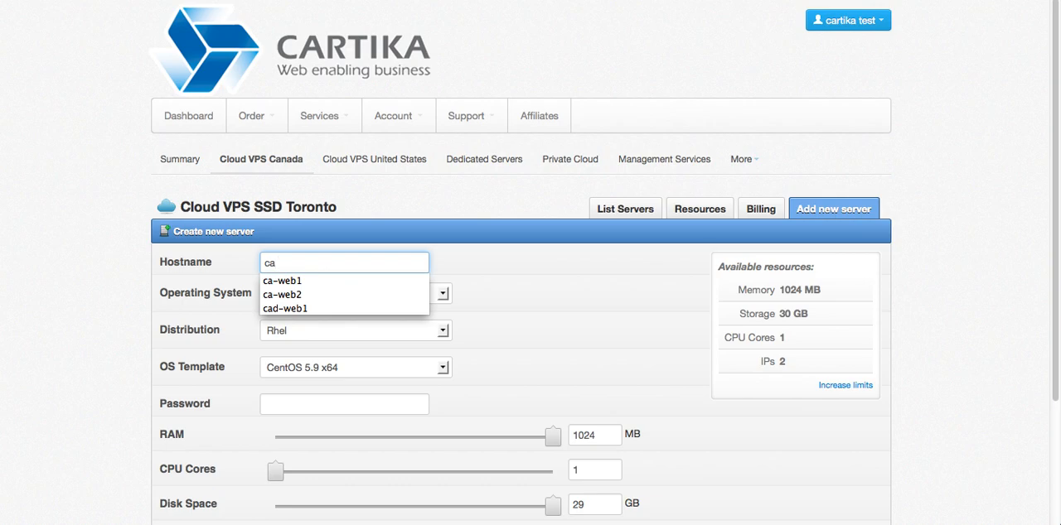
type("-mysq")
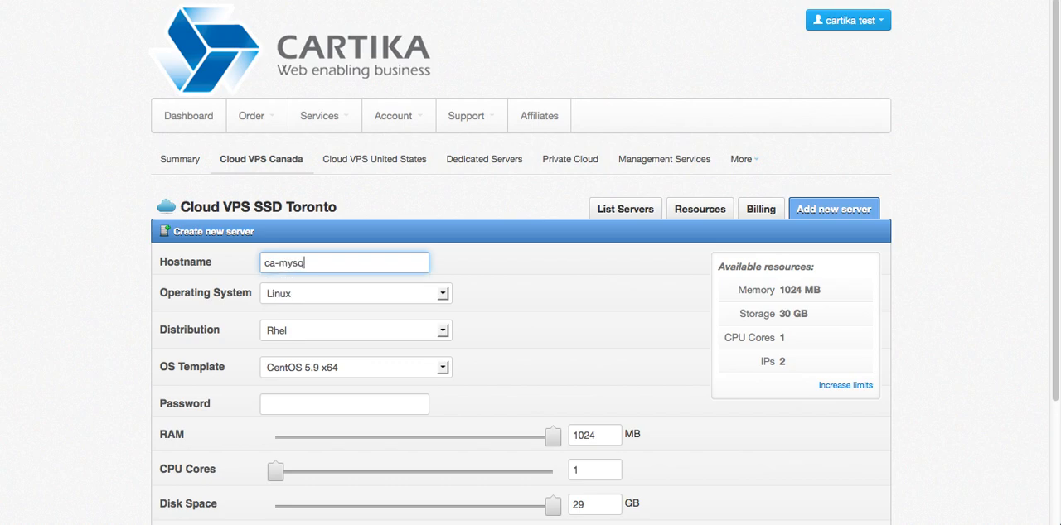
type("l1")
left_click(312, 372)
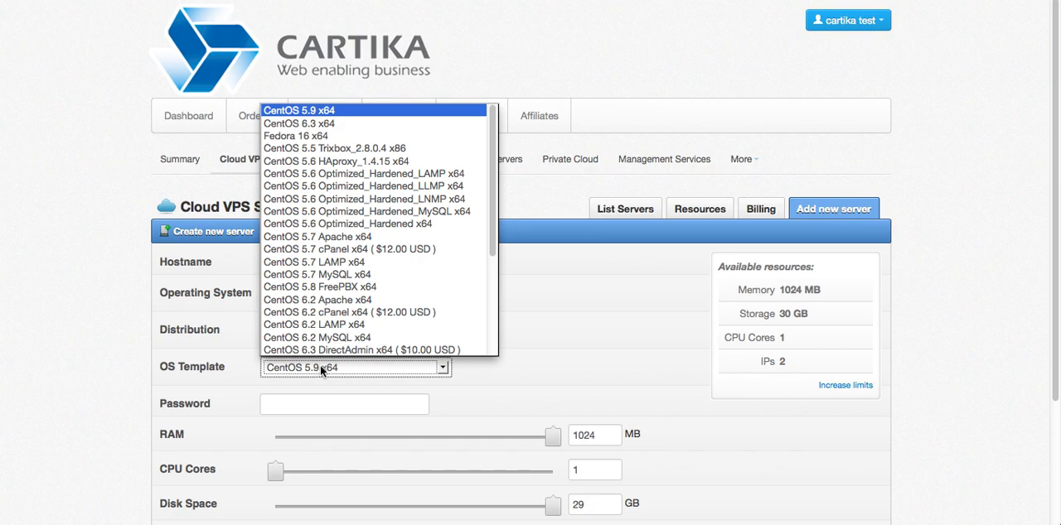
left_click(340, 337)
left_click(580, 315)
Step: Enter the server password for ca-mysql1
scroll(569, 316, "down", 1)
left_click(344, 365)
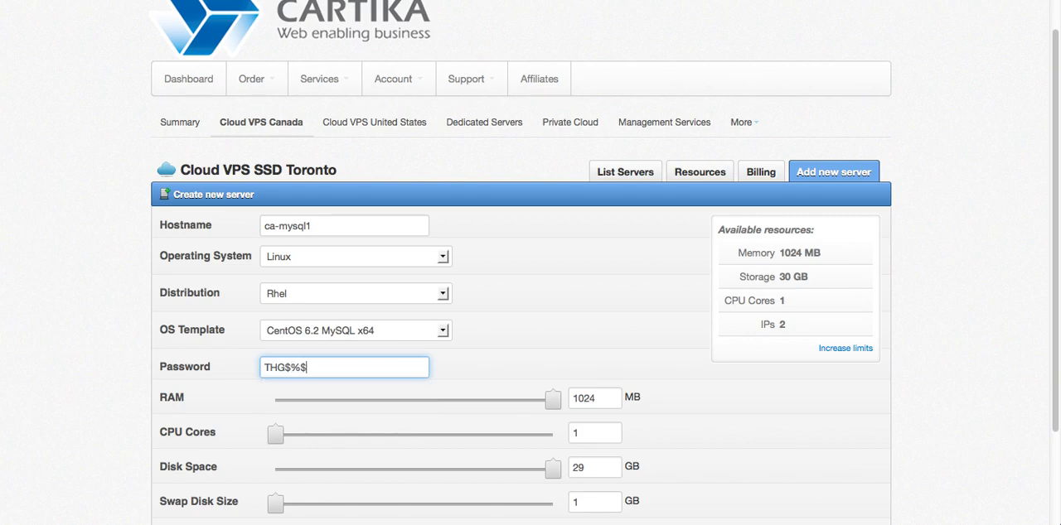
Step: Set ca-mysql1's disk space to 28 GB and swap disk size to 2 GB, and create the virtual machine
left_click_drag(597, 397, 568, 400)
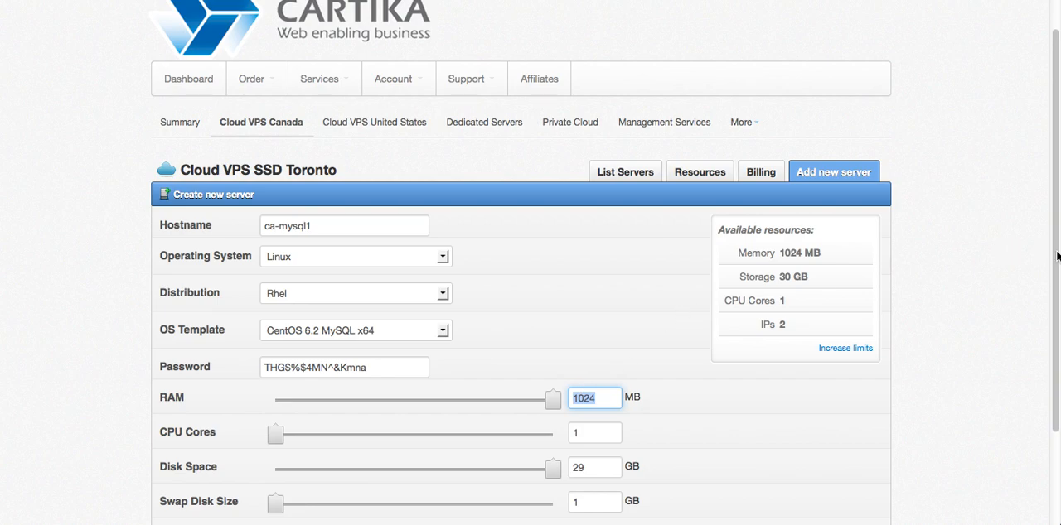
left_click_drag(1056, 257, 1054, 306)
scroll(1048, 286, "down", 2)
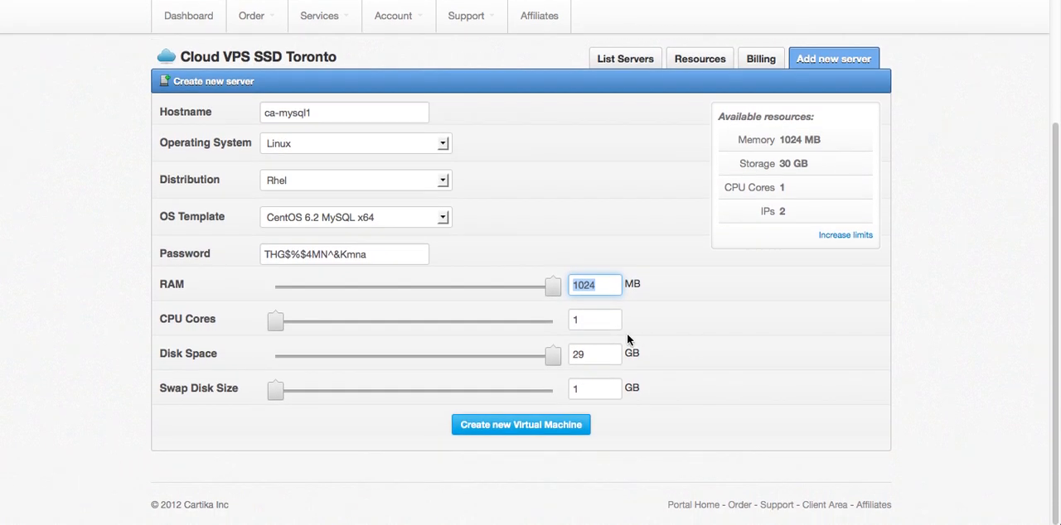
left_click(585, 352)
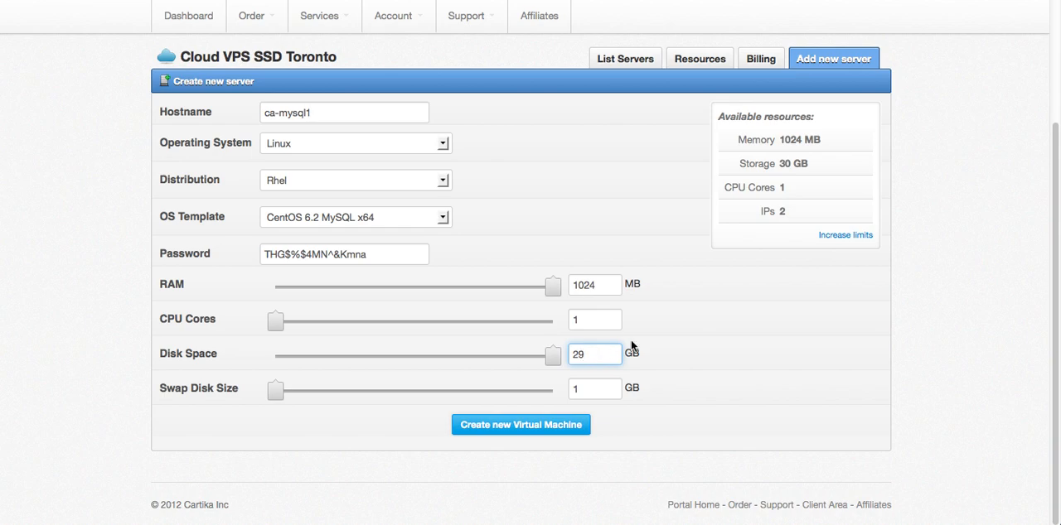
key("BackSpace")
type("8")
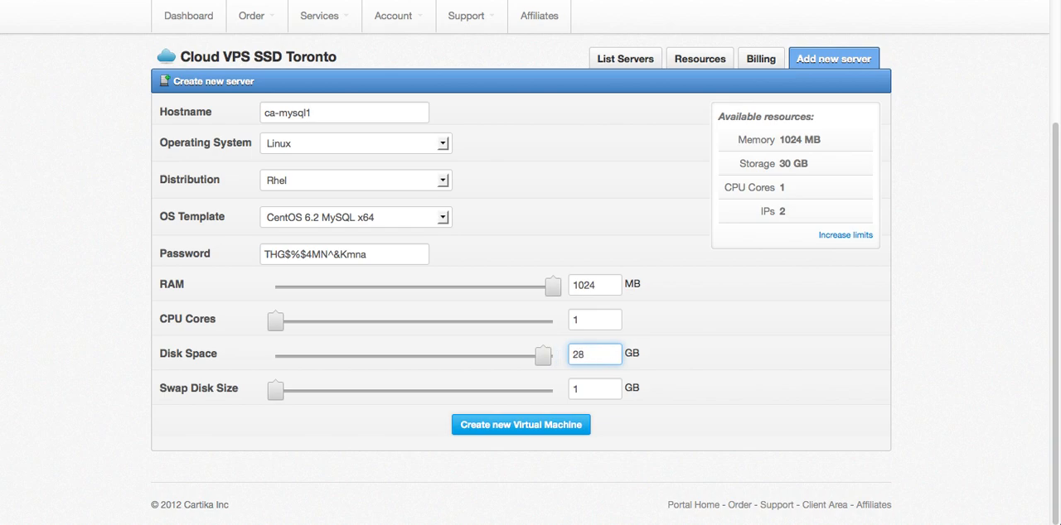
left_click(587, 389)
key("BackSpace")
type("2")
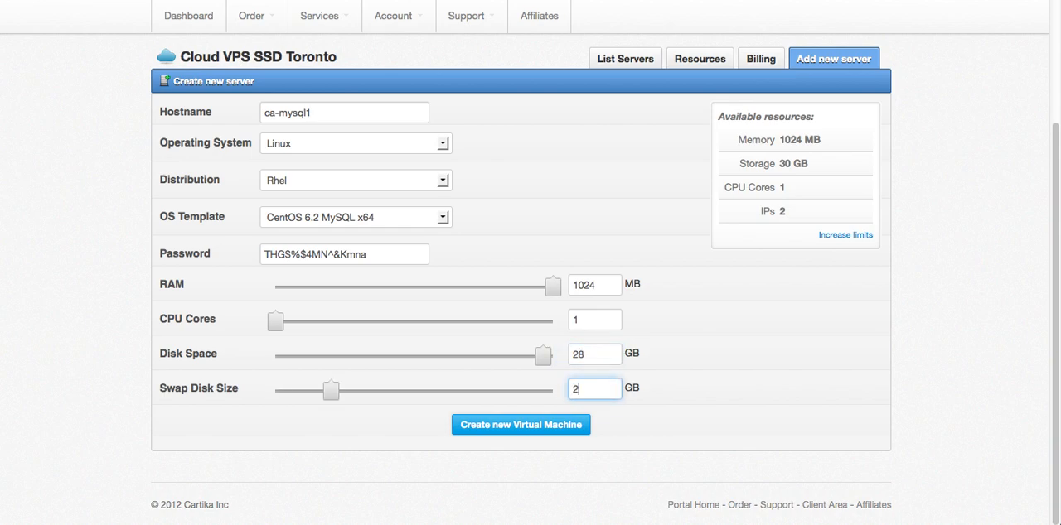
left_click(512, 427)
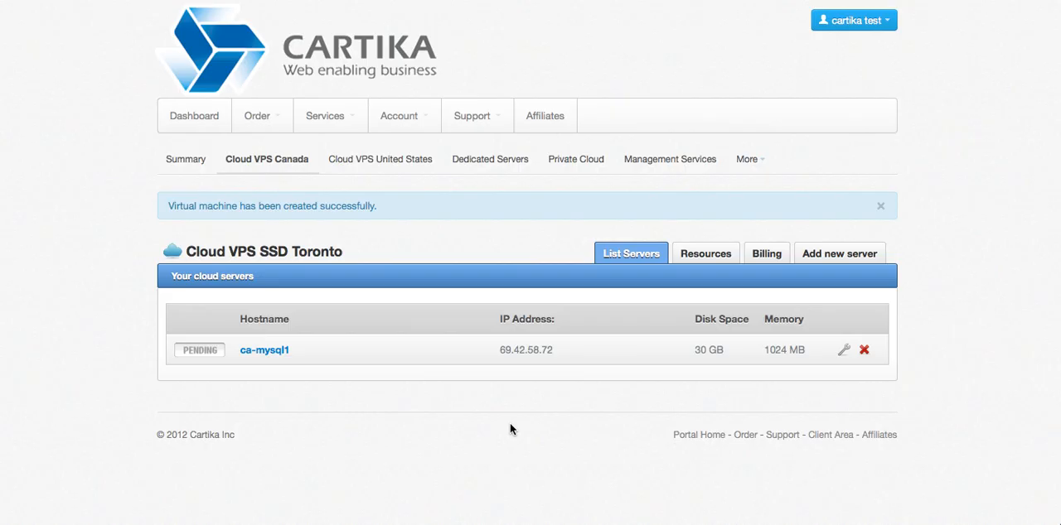
Step: Open the server details of cad-web1 in the Cloud VPS SATA Toronto service
left_click(314, 127)
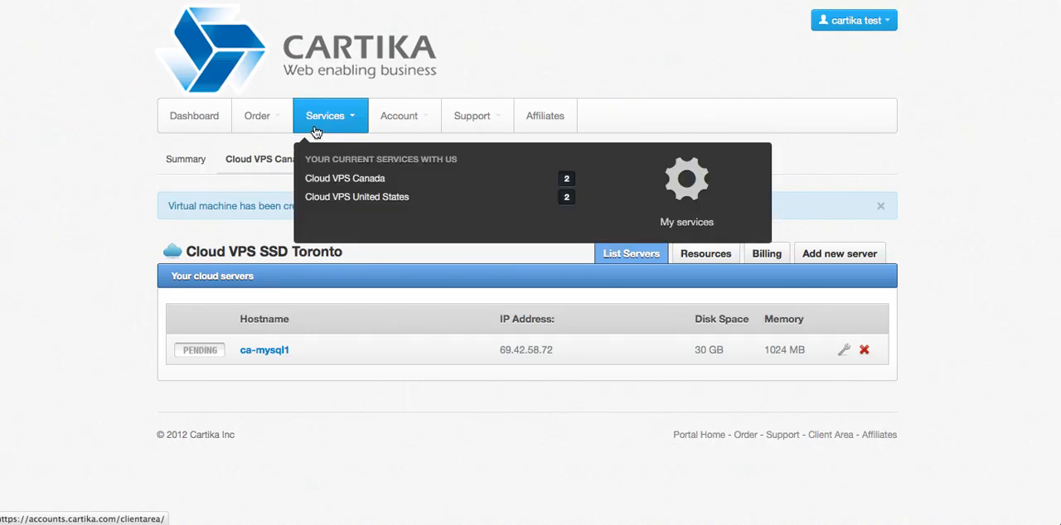
left_click(319, 177)
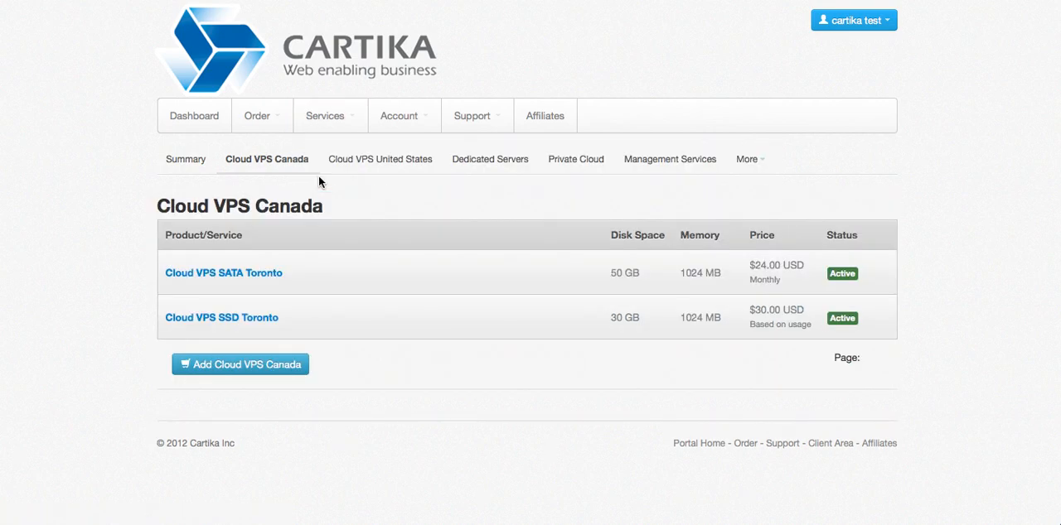
left_click(253, 279)
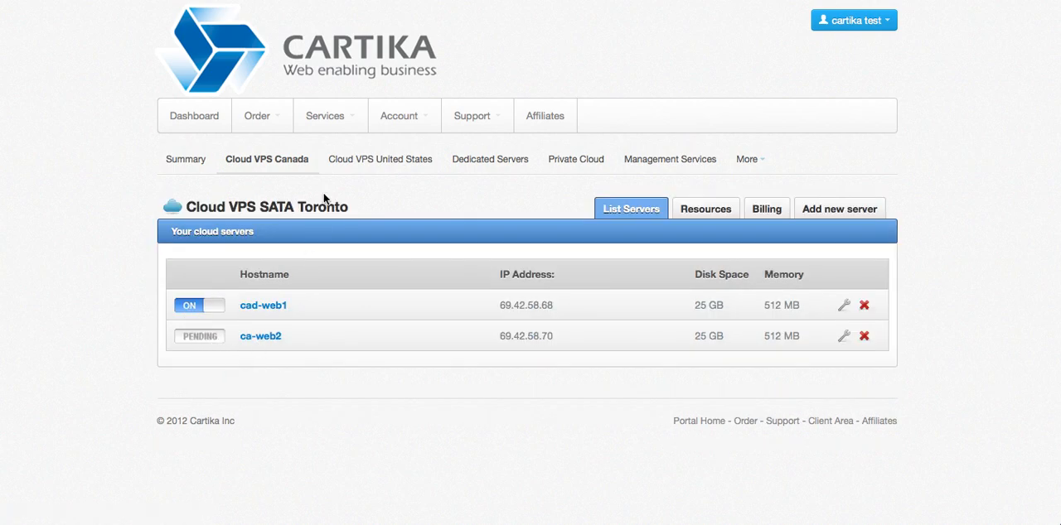
mouse_move(330, 120)
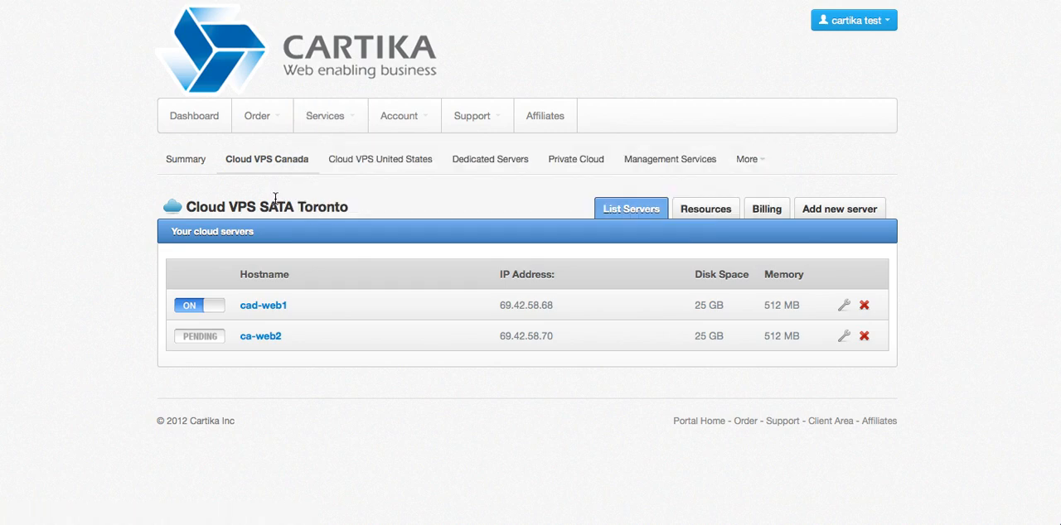
left_click(266, 306)
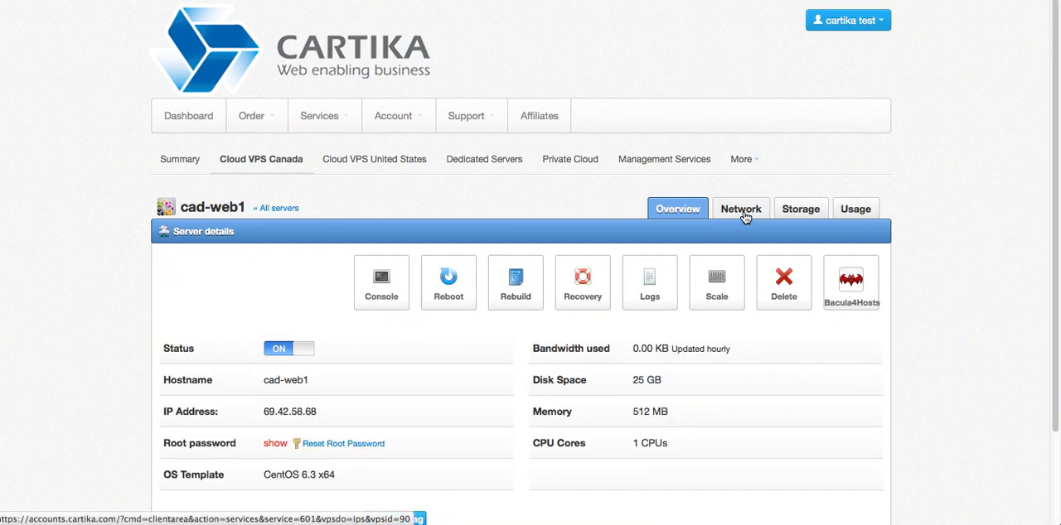
Step: Add a network interface labelled eth1 to cad-web1 on the Toronto Private v601 - 10.4.1.0/24 network with a 100 Mbps port speed
left_click(742, 210)
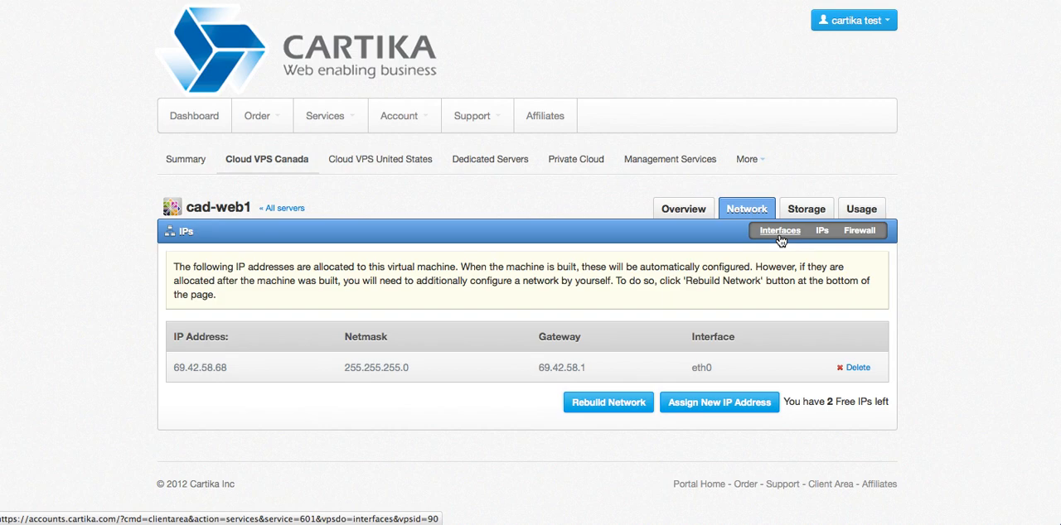
left_click(779, 236)
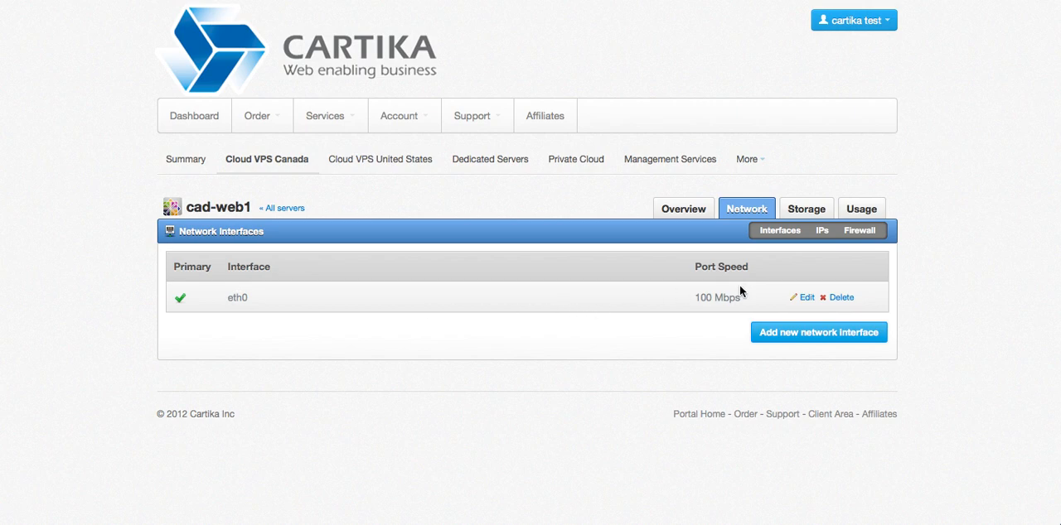
left_click(781, 335)
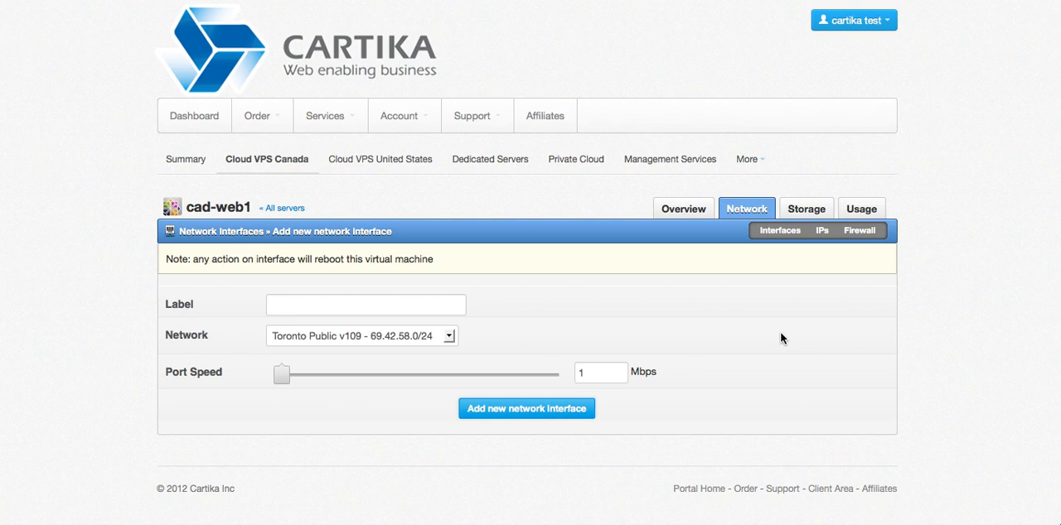
left_click(279, 303)
type("eth1")
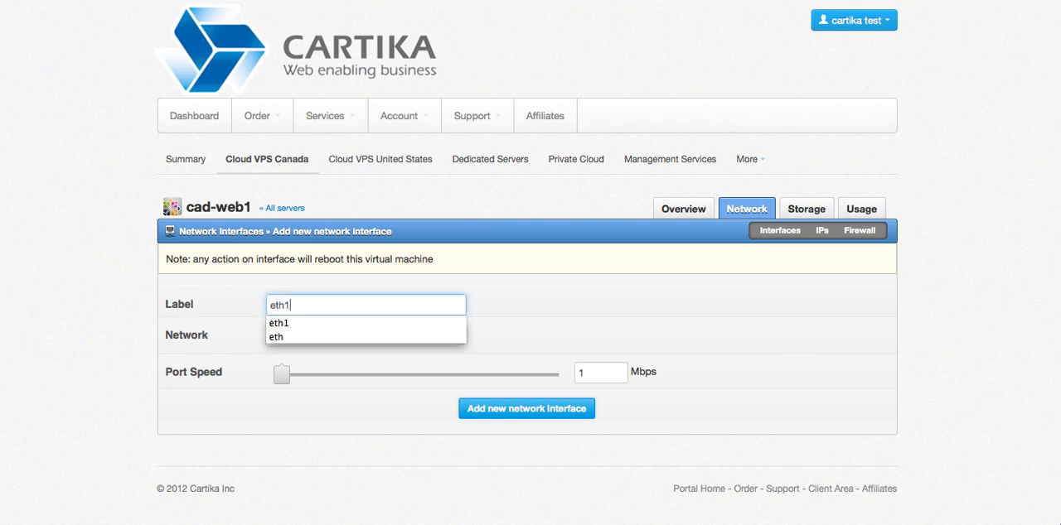
left_click(366, 284)
left_click(360, 335)
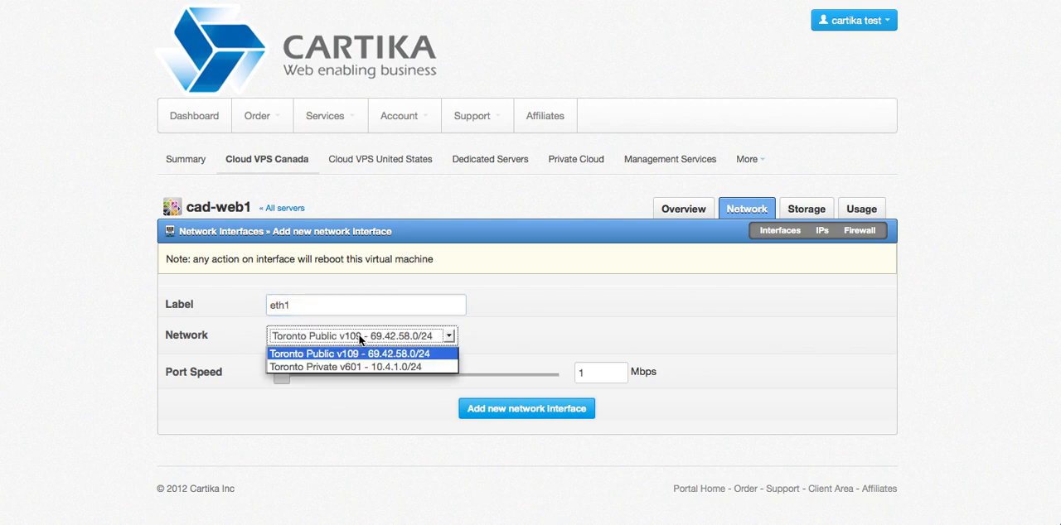
left_click(357, 367)
left_click(590, 372)
type("00")
left_click(540, 414)
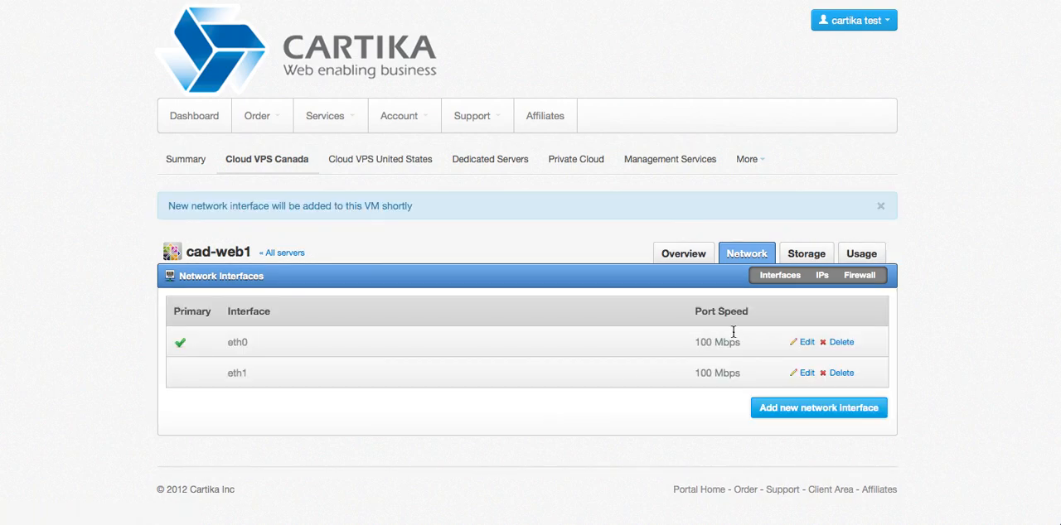
Step: Assign the IP address 10.4.1.22 / 24 to cad-web1's eth1 interface and rebuild the server's network
left_click(822, 278)
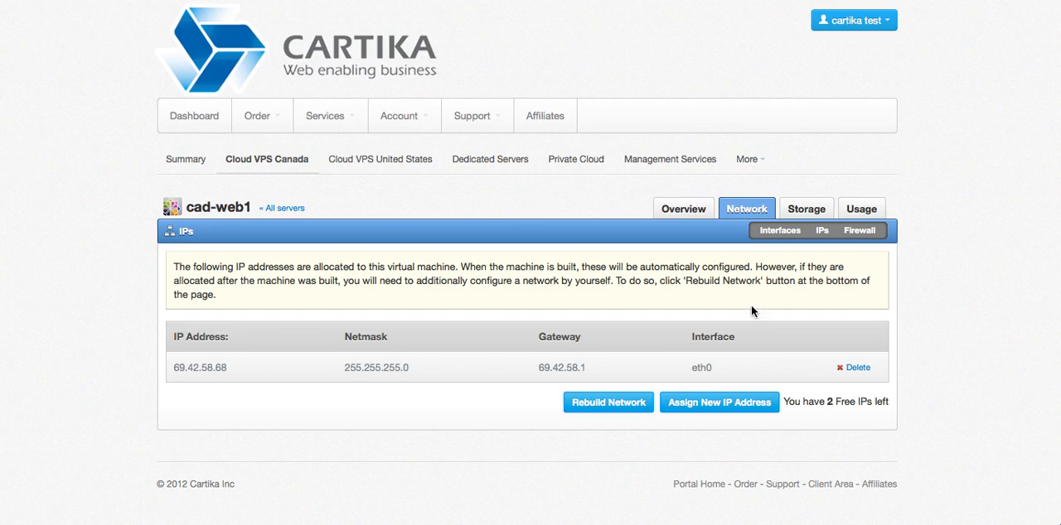
left_click(697, 406)
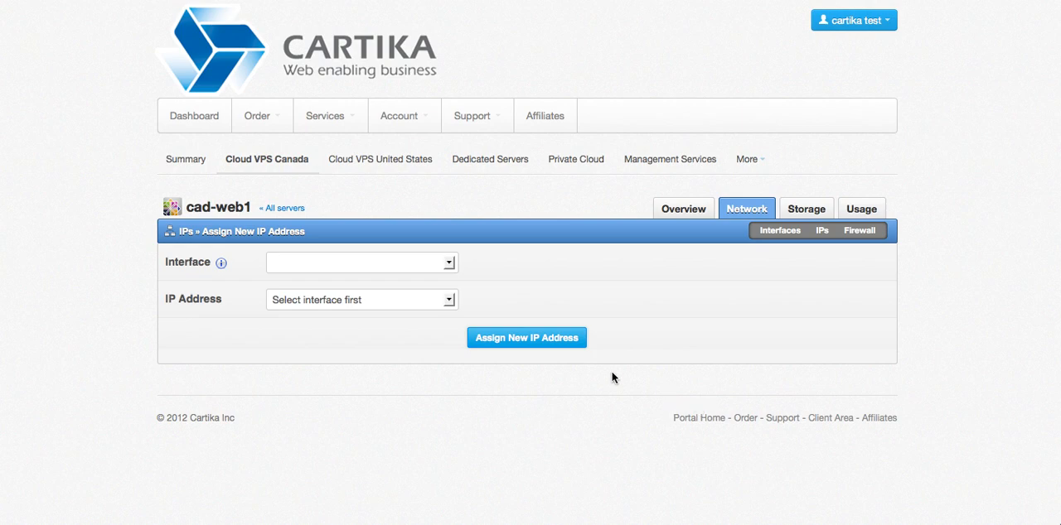
left_click(343, 263)
left_click(294, 302)
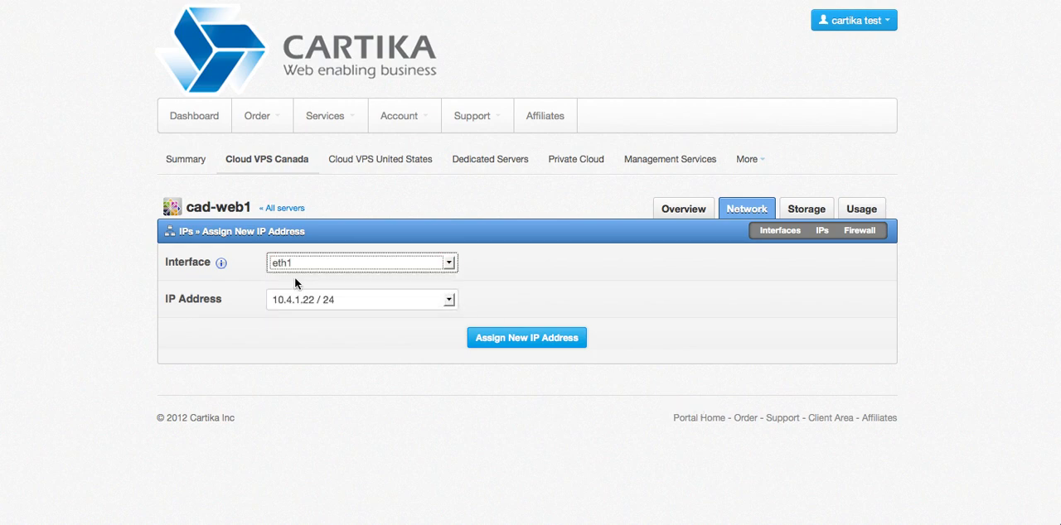
left_click(294, 302)
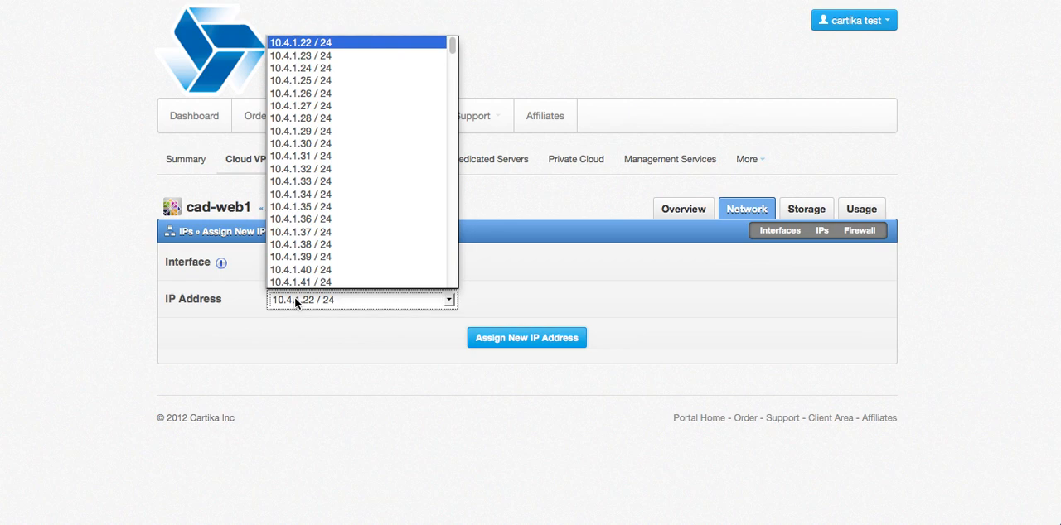
left_click(299, 43)
left_click(519, 339)
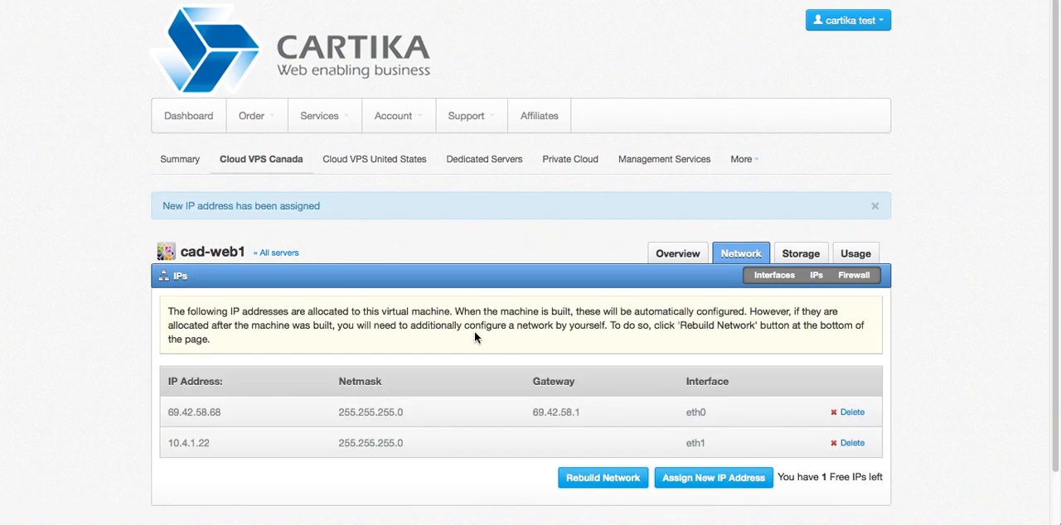
left_click(586, 484)
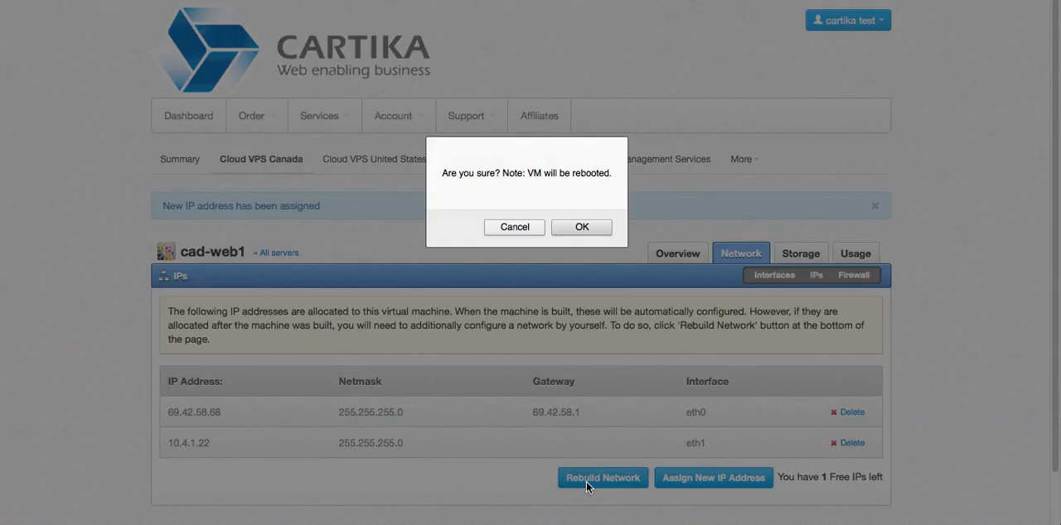
left_click(572, 227)
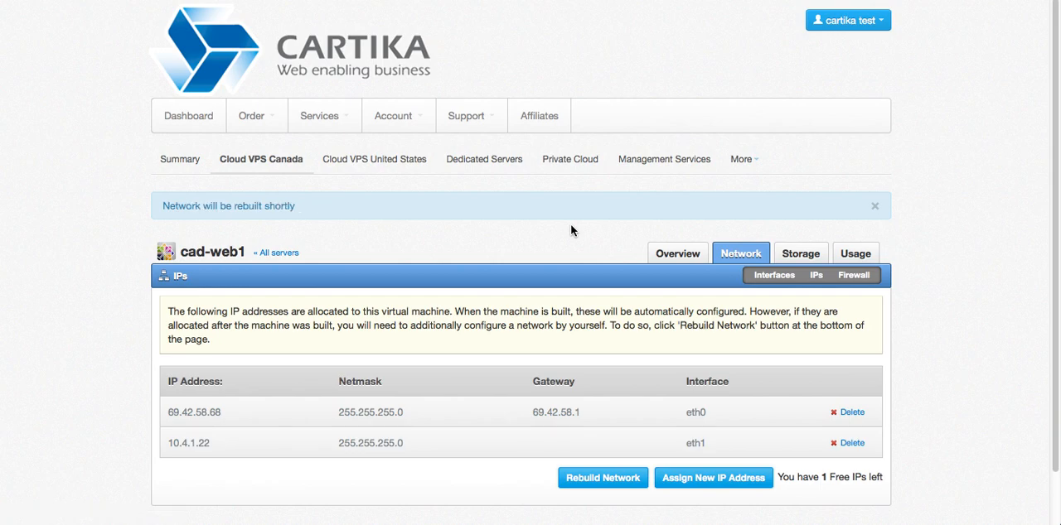
Step: Open the network settings of ca-web2 from the Cloud VPS SATA Toronto server list
left_click(276, 253)
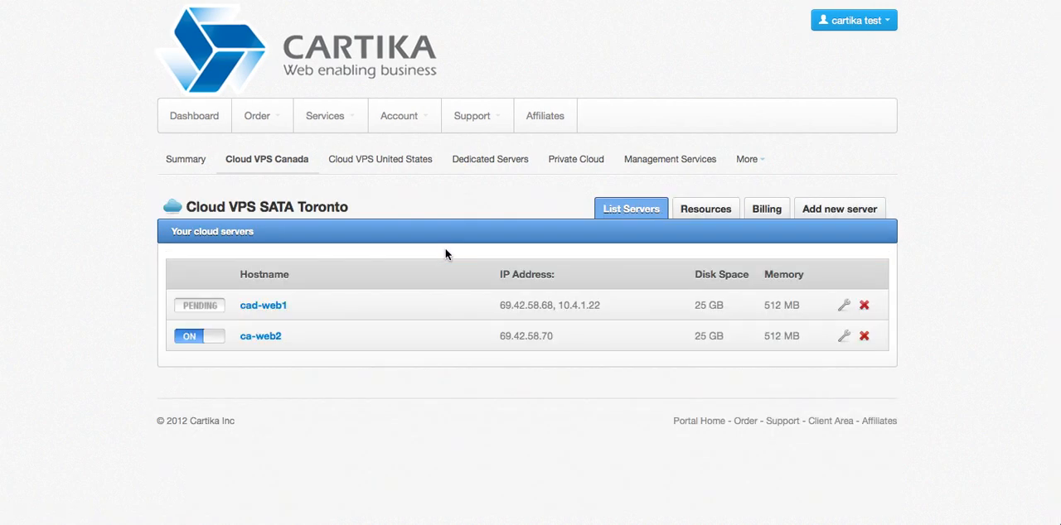
left_click(268, 339)
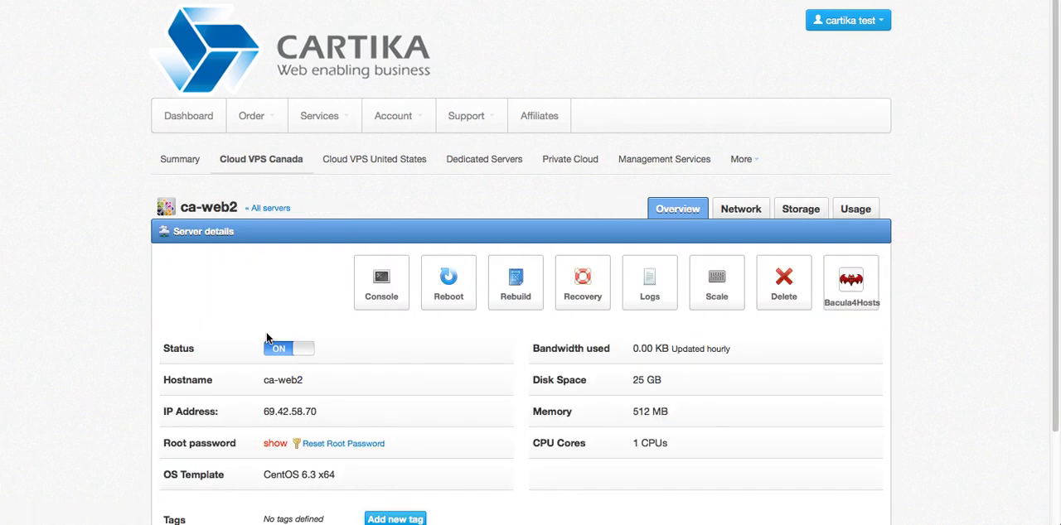
left_click(730, 214)
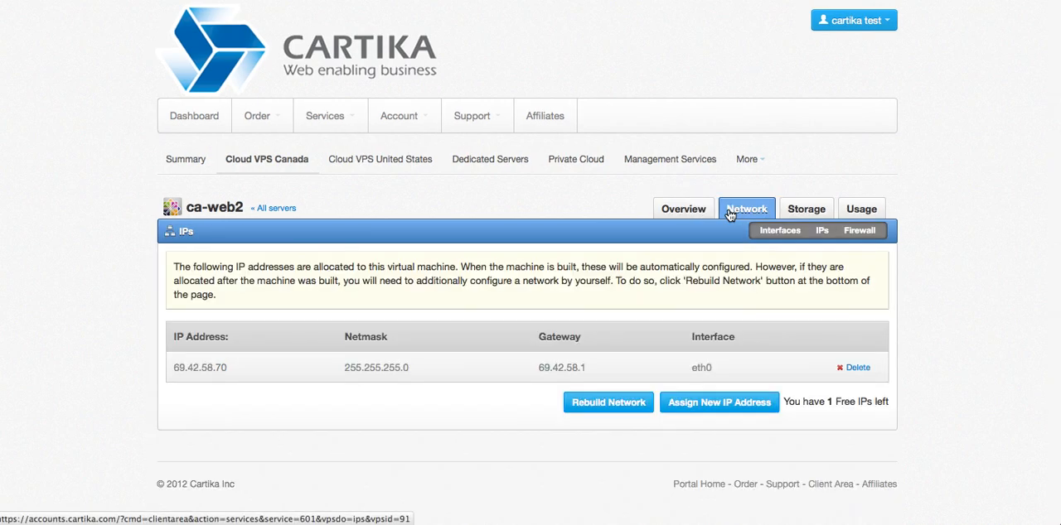
Step: Add a network interface labelled eth1 to ca-web2 on the Toronto Private v601 - 10.4.1.0/24 network with a 100 Mbps port speed
left_click(780, 233)
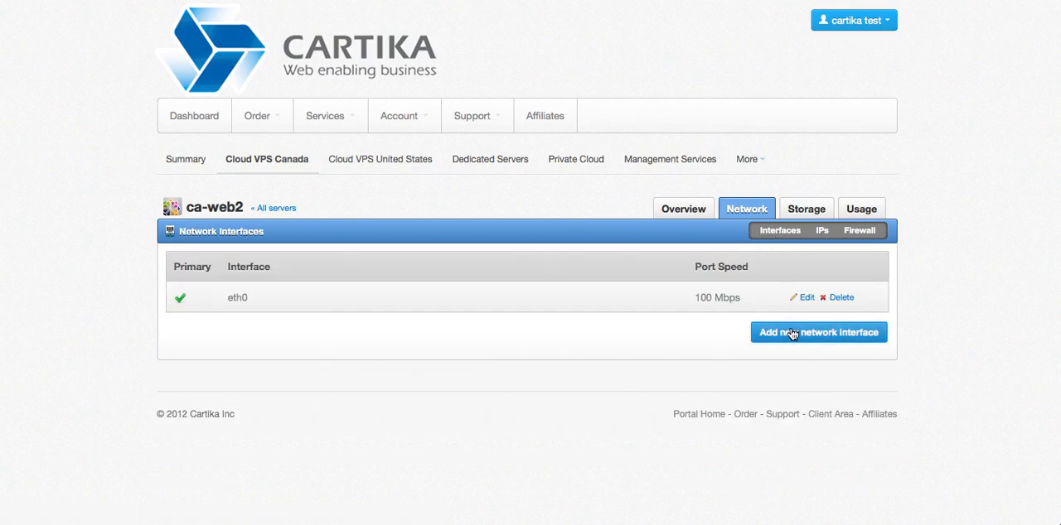
left_click(787, 334)
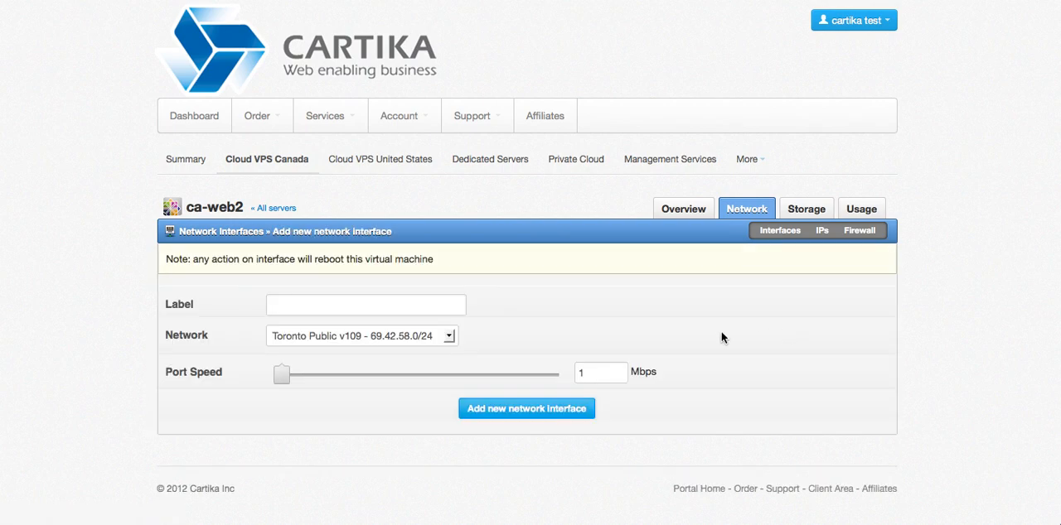
left_click(329, 308)
type("eth1")
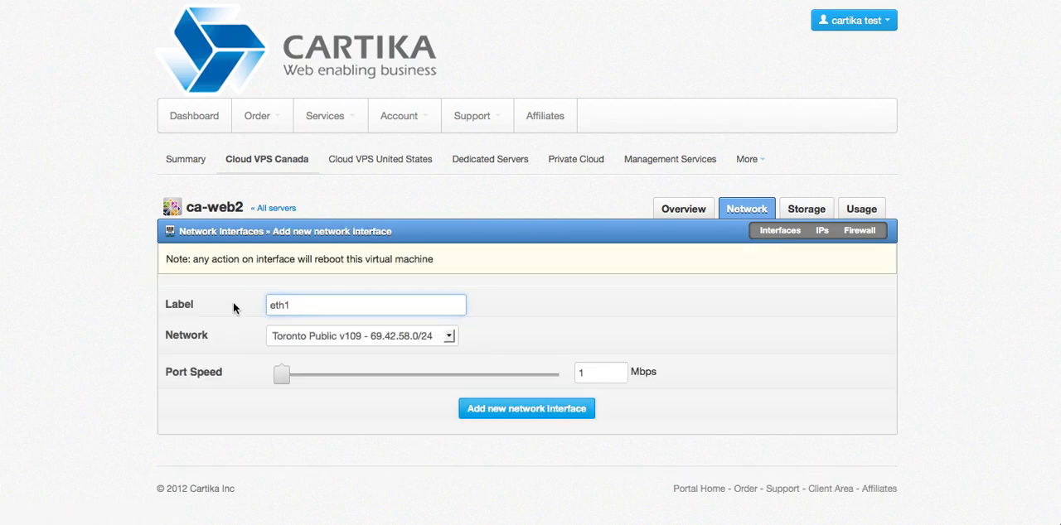
left_click(291, 336)
left_click(441, 365)
left_click(600, 372)
type("00")
left_click(549, 410)
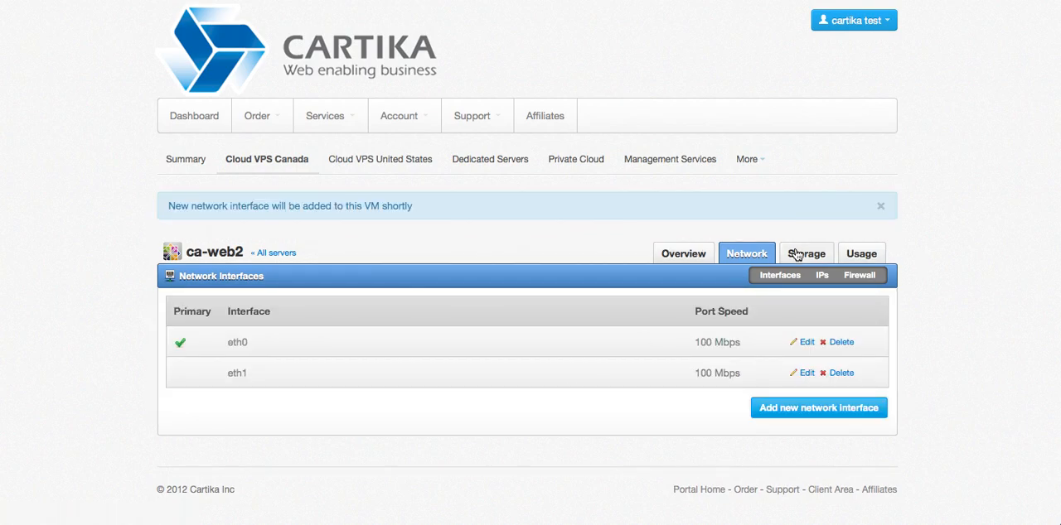
Step: Assign the IP address 10.4.1.39 / 24 to ca-web2's eth1 interface and rebuild the server's network
left_click(822, 277)
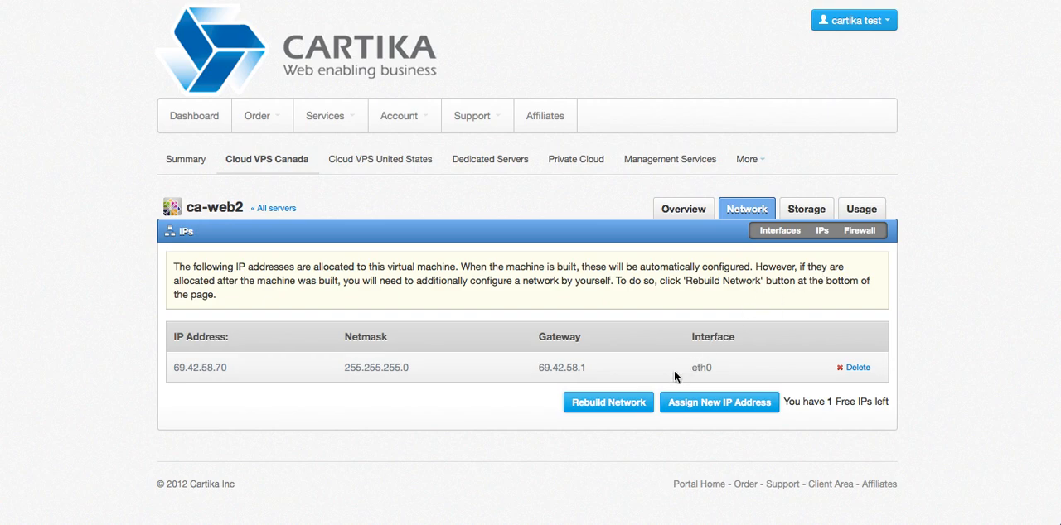
left_click(696, 401)
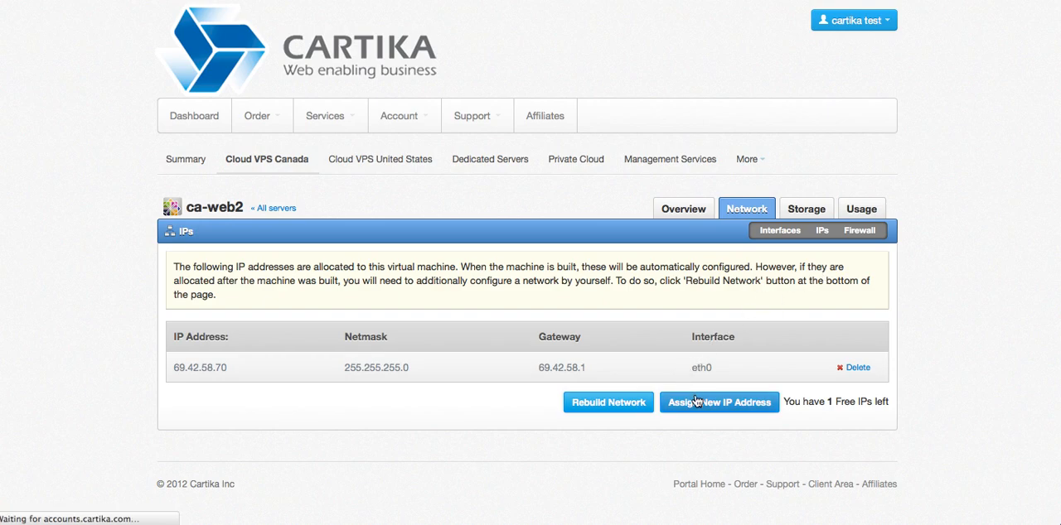
left_click(329, 262)
left_click(315, 302)
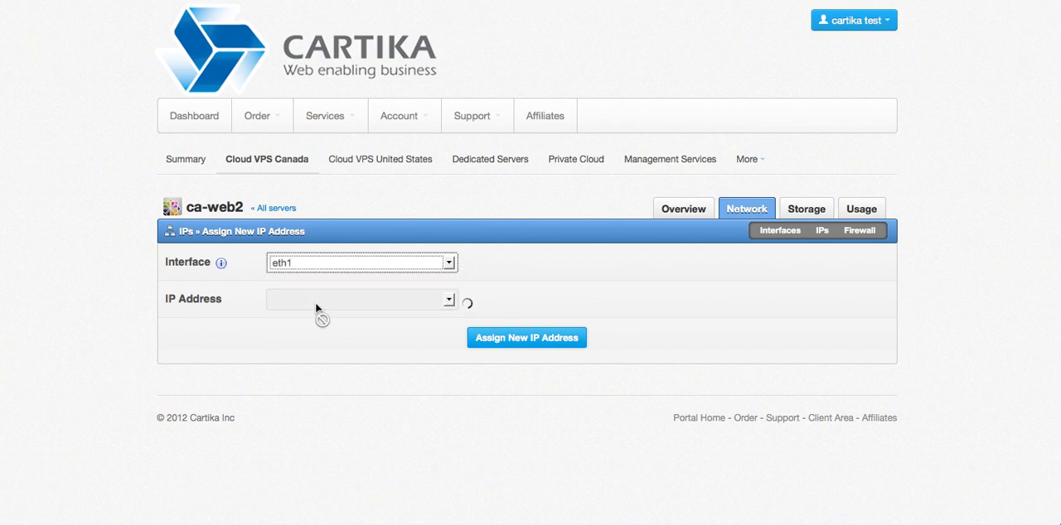
left_click(315, 302)
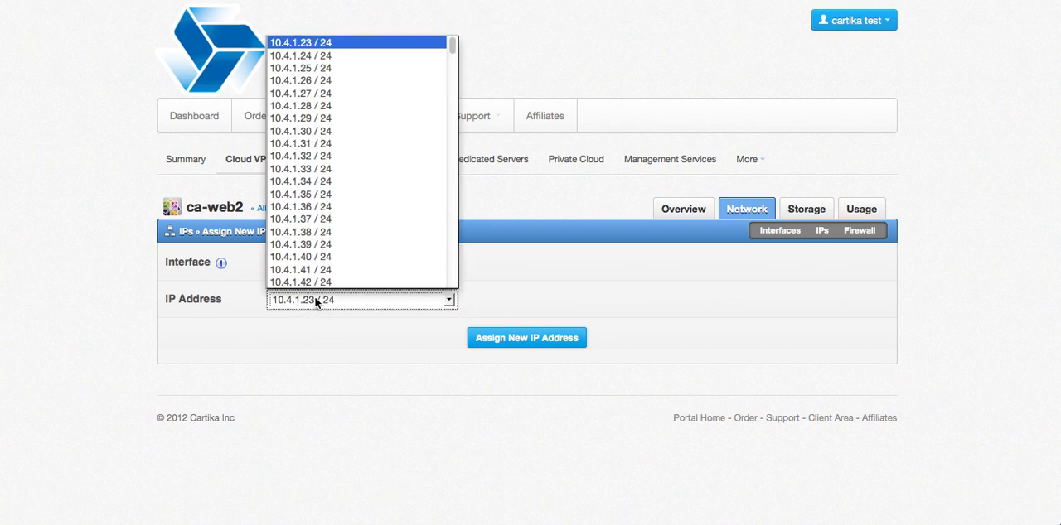
left_click(311, 243)
left_click(523, 343)
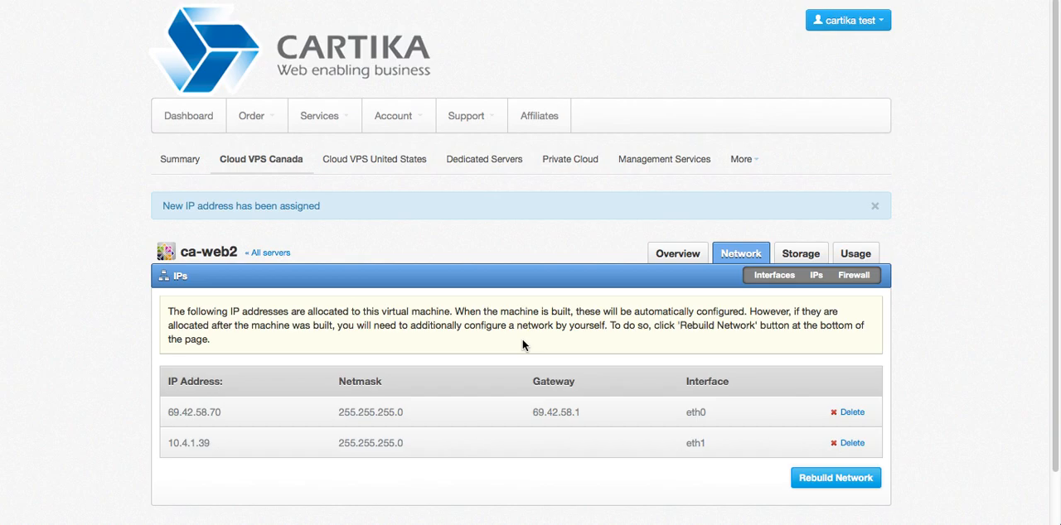
left_click(812, 478)
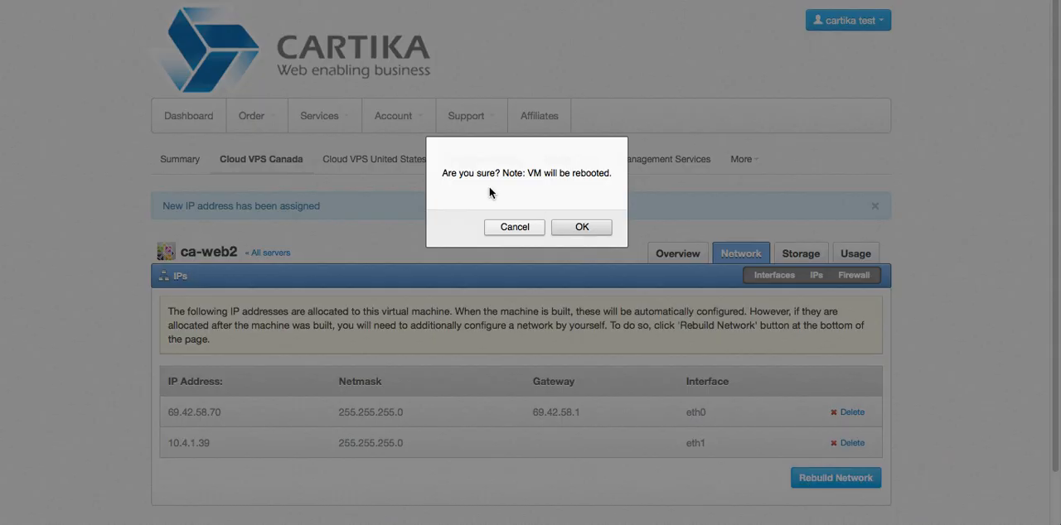
left_click(599, 224)
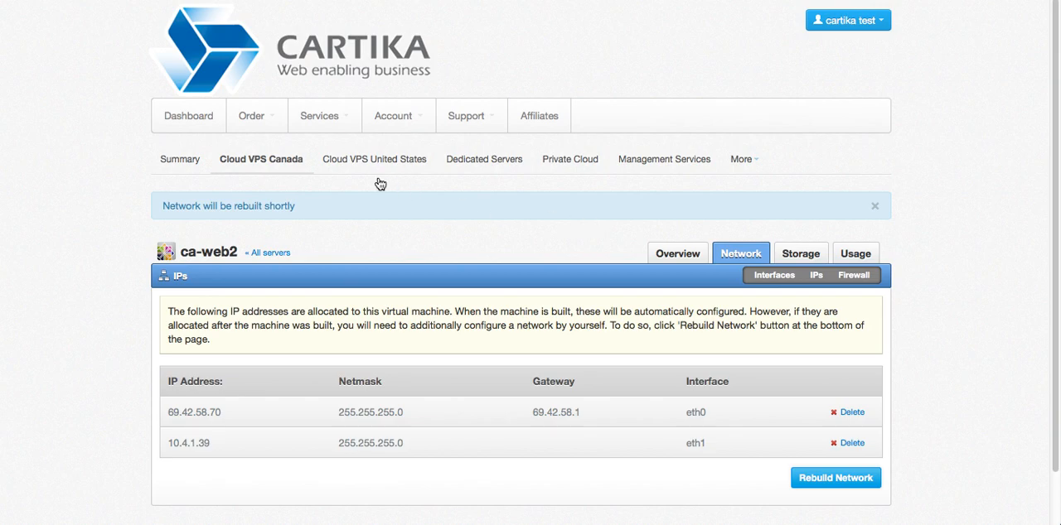
Step: Open the network settings of ca-mysql1 in the Cloud VPS SSD Toronto service
mouse_move(325, 116)
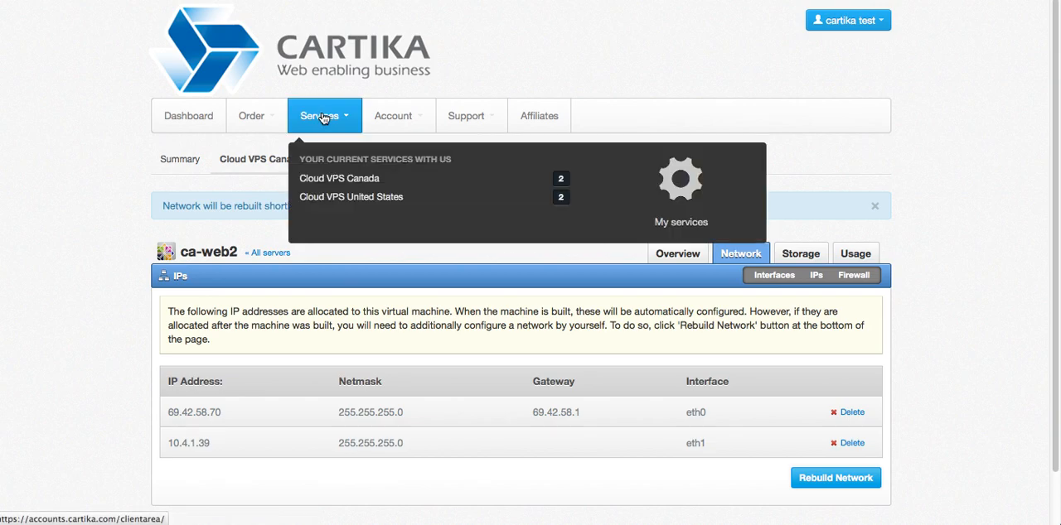
left_click(339, 184)
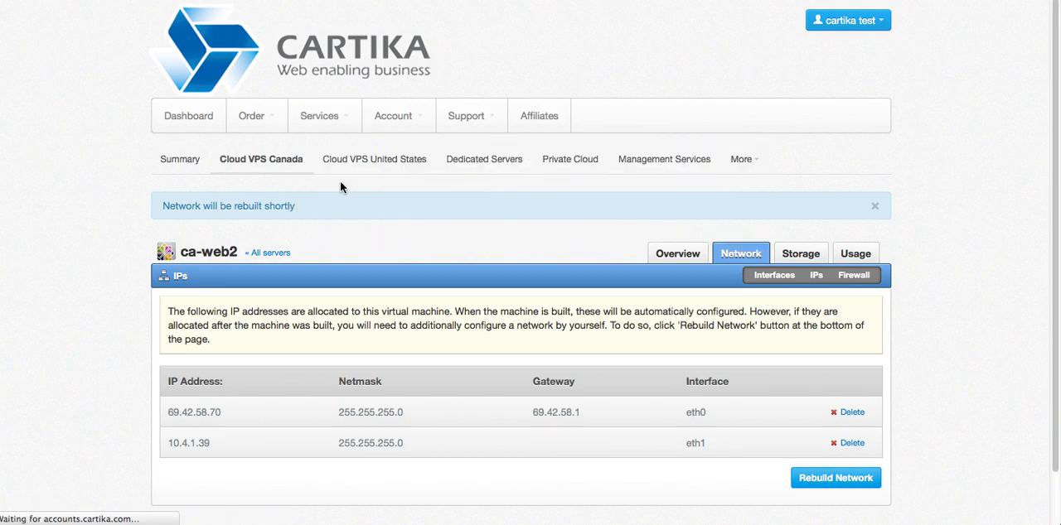
left_click(265, 320)
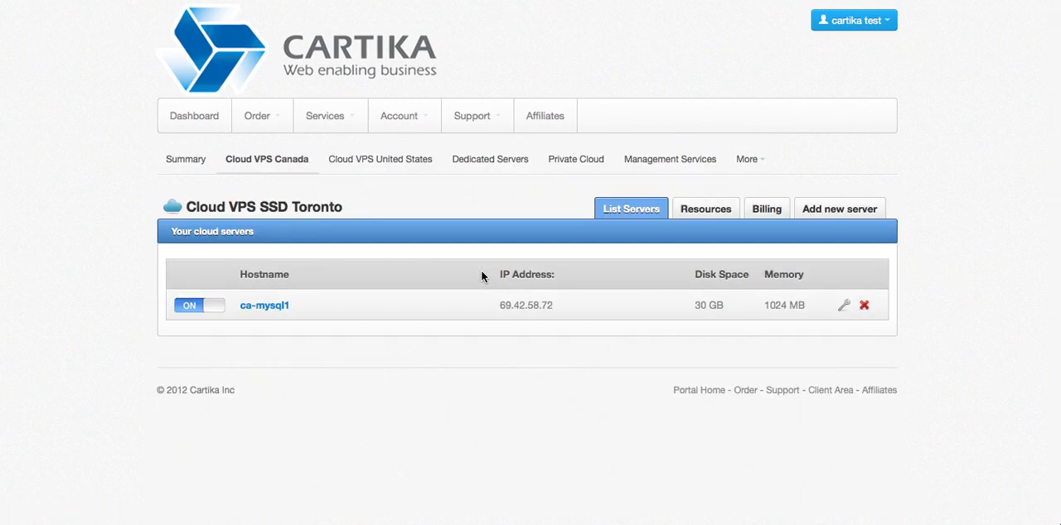
left_click(279, 313)
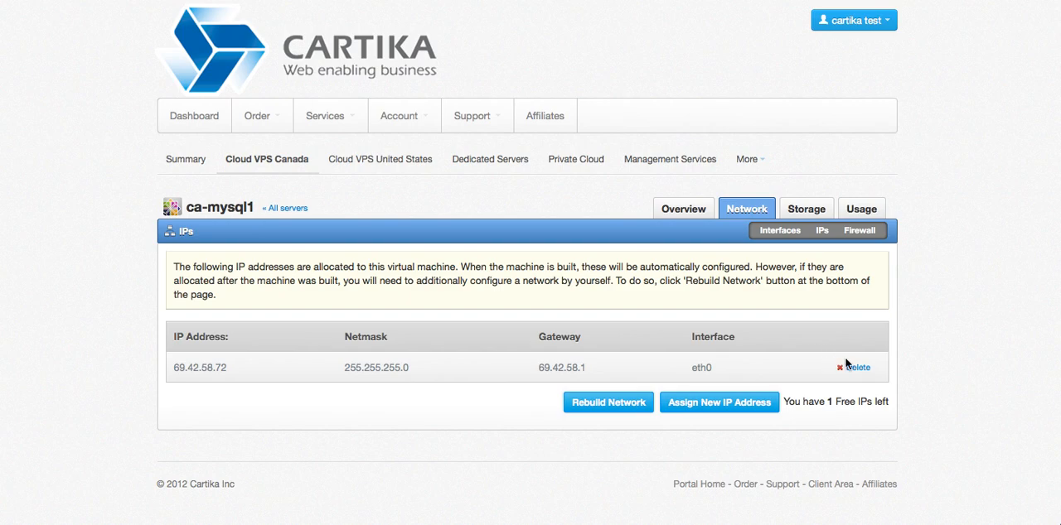
Step: Add a network interface labelled eth1 to ca-mysql1 on the Toronto Private v601 - 10.4.1.0/24 network with a 100 Mbps port speed
left_click(688, 409)
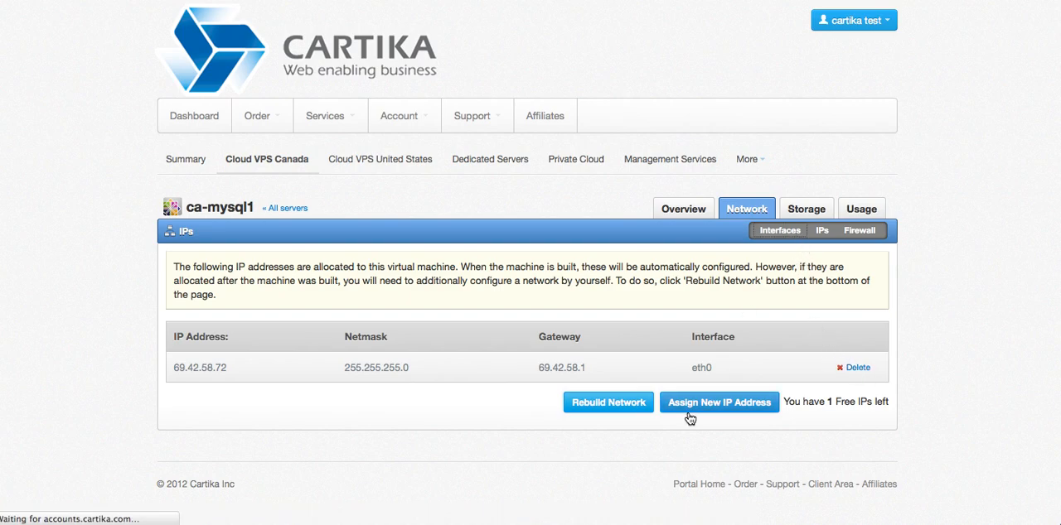
left_click(817, 337)
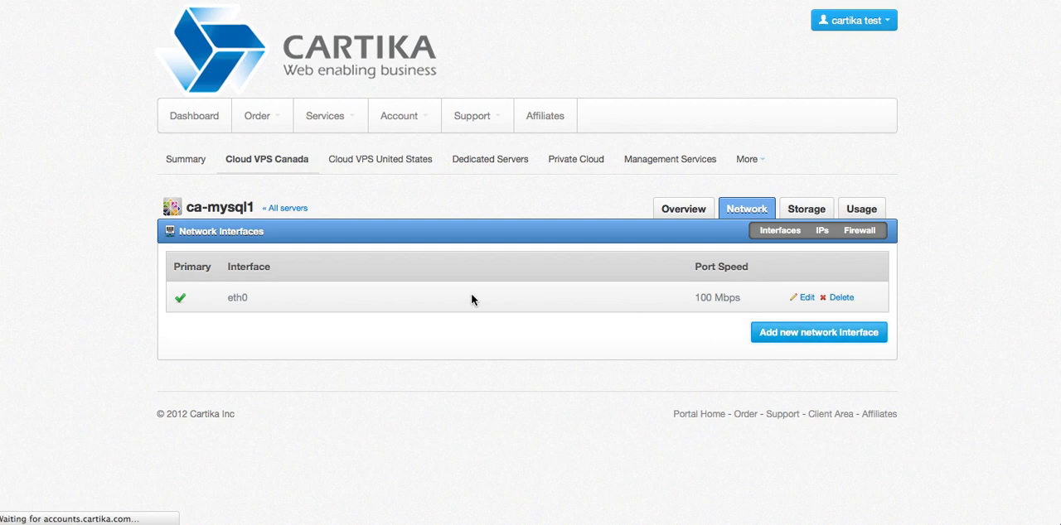
left_click(289, 303)
type("eth1")
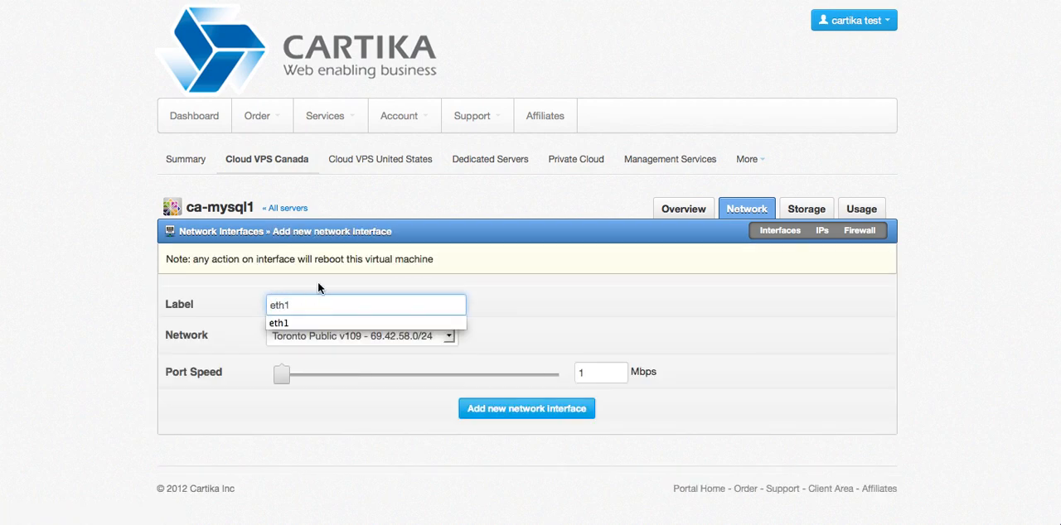
left_click(305, 338)
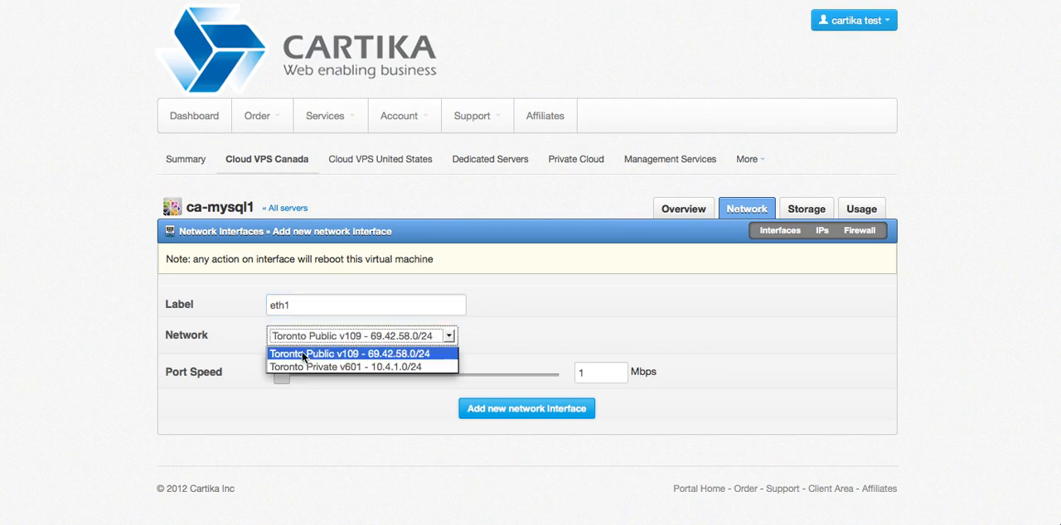
left_click(305, 363)
left_click(605, 373)
type("00")
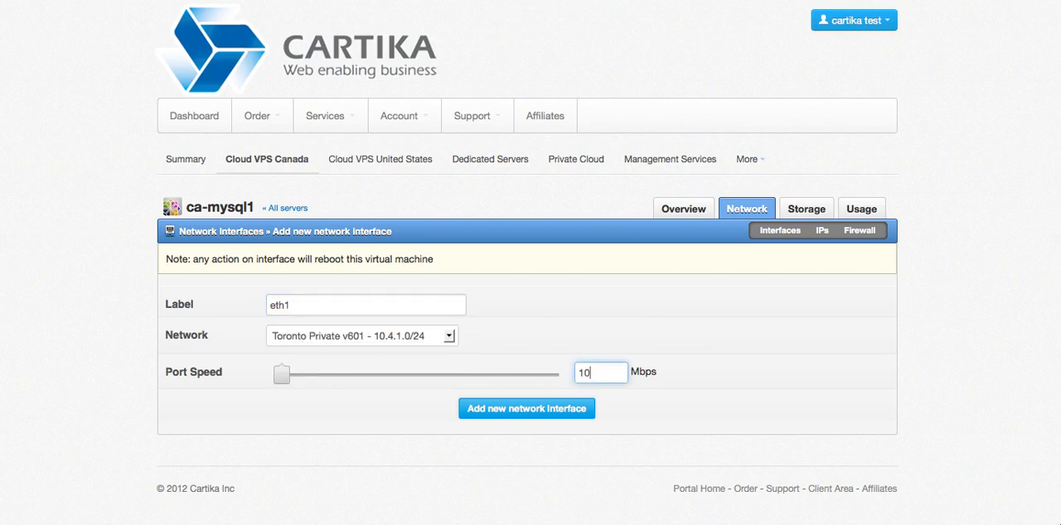
left_click(548, 421)
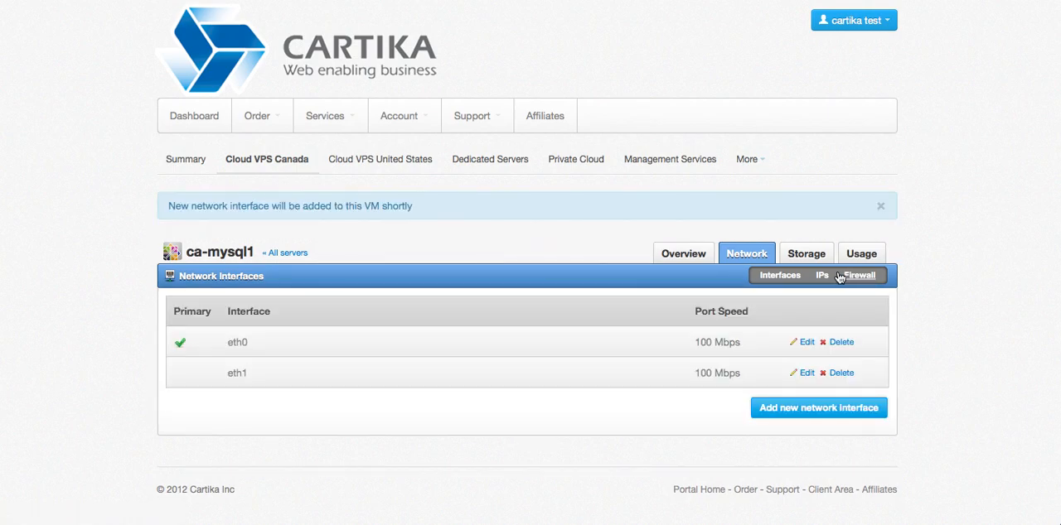
Step: Assign the IP address 10.4.1.42 / 24 to ca-mysql1's eth1 interface and rebuild the server's network
left_click(822, 276)
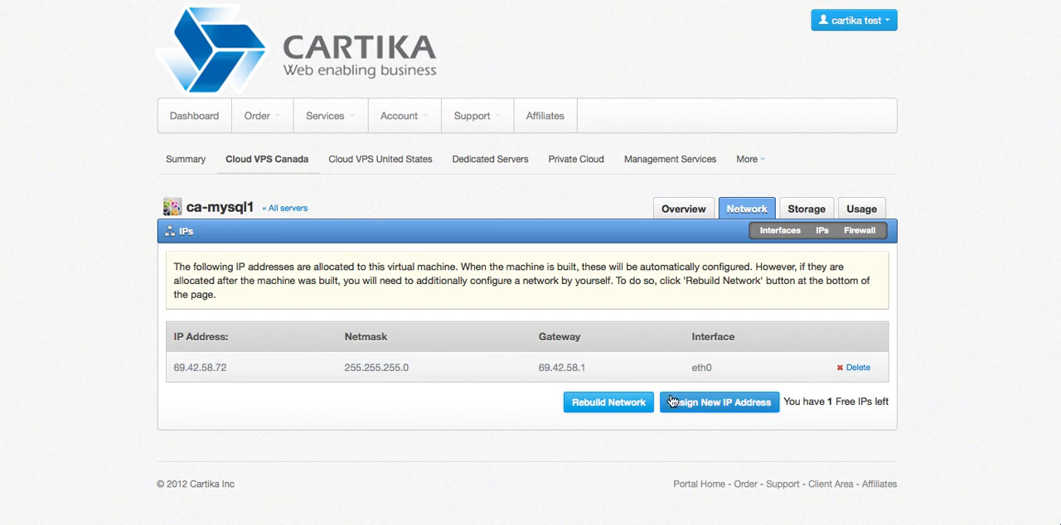
left_click(719, 404)
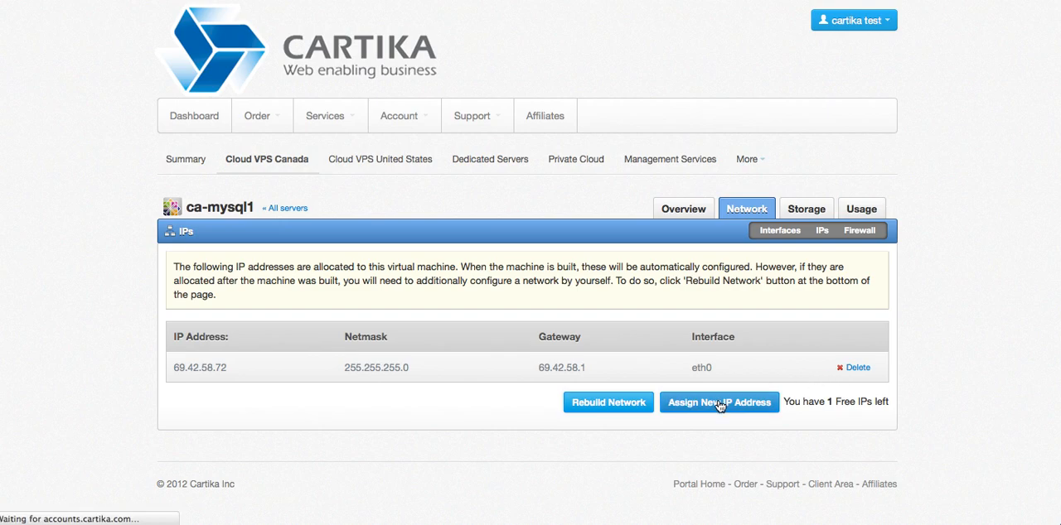
left_click(322, 258)
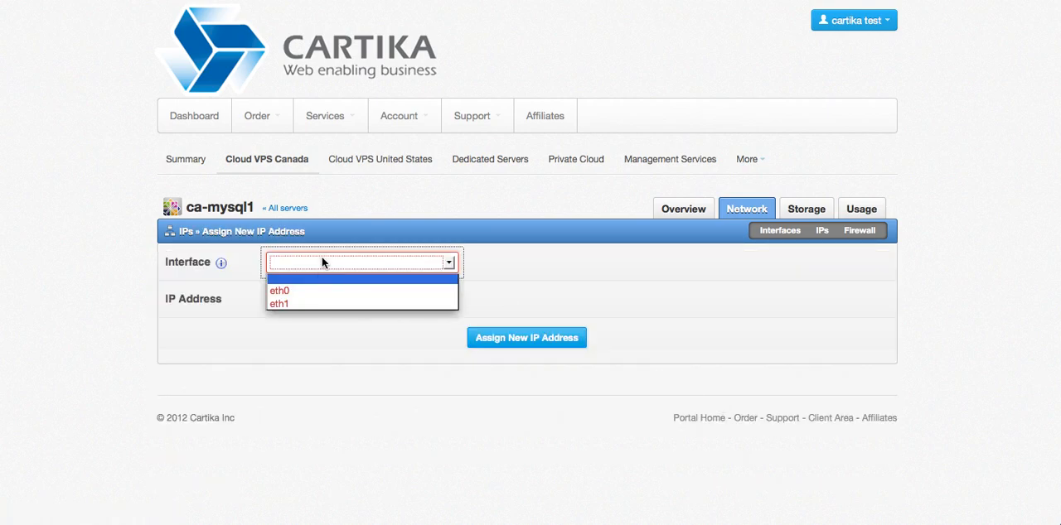
left_click(301, 304)
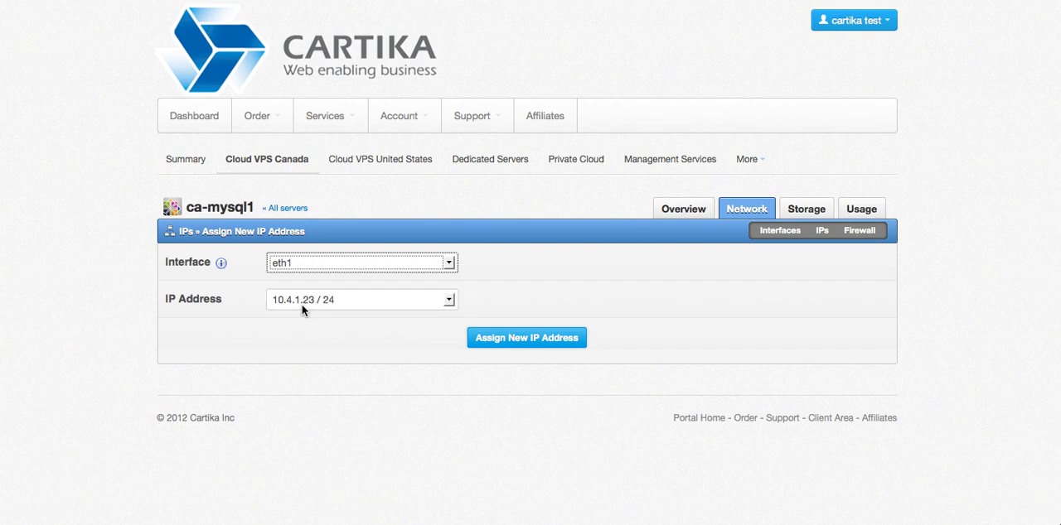
left_click(303, 309)
left_click(300, 271)
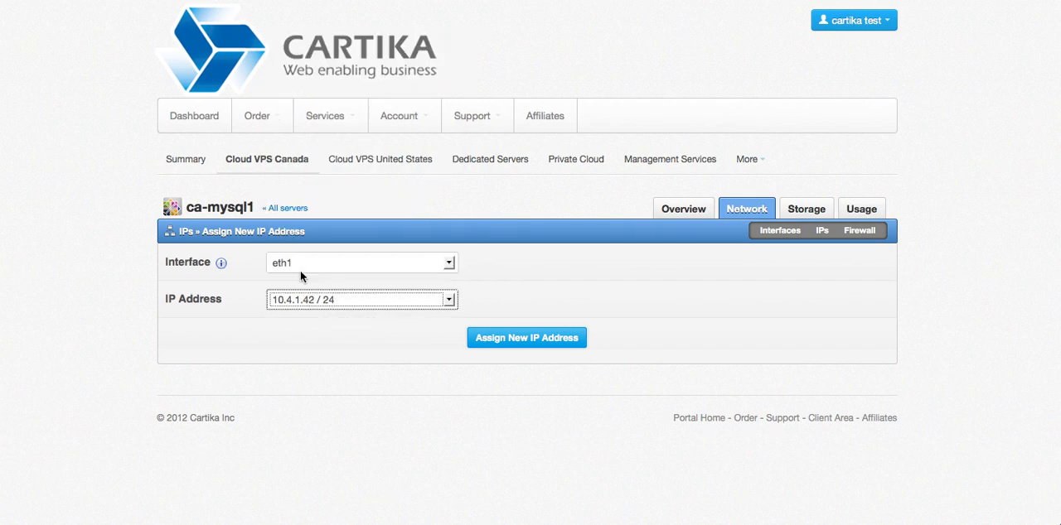
left_click(515, 340)
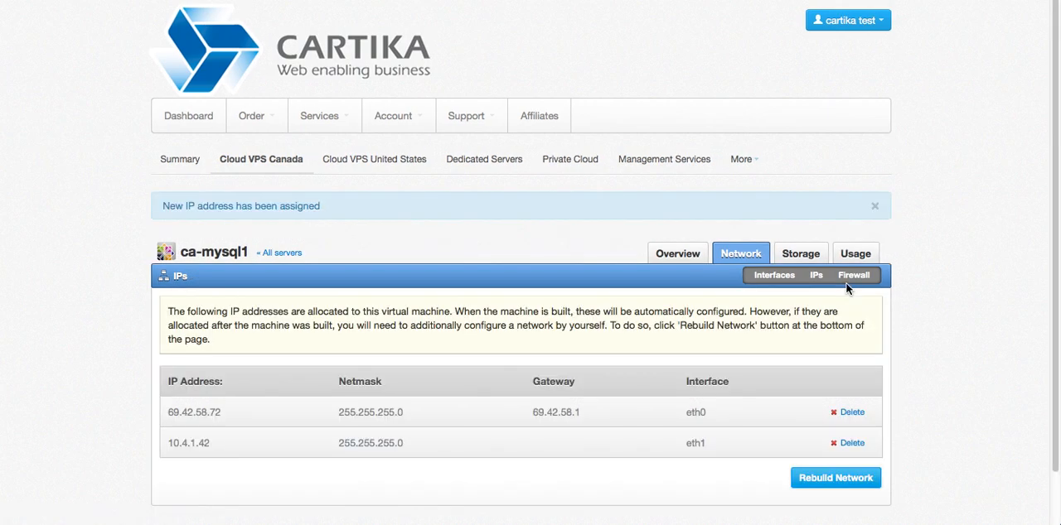
left_click(849, 479)
left_click(569, 228)
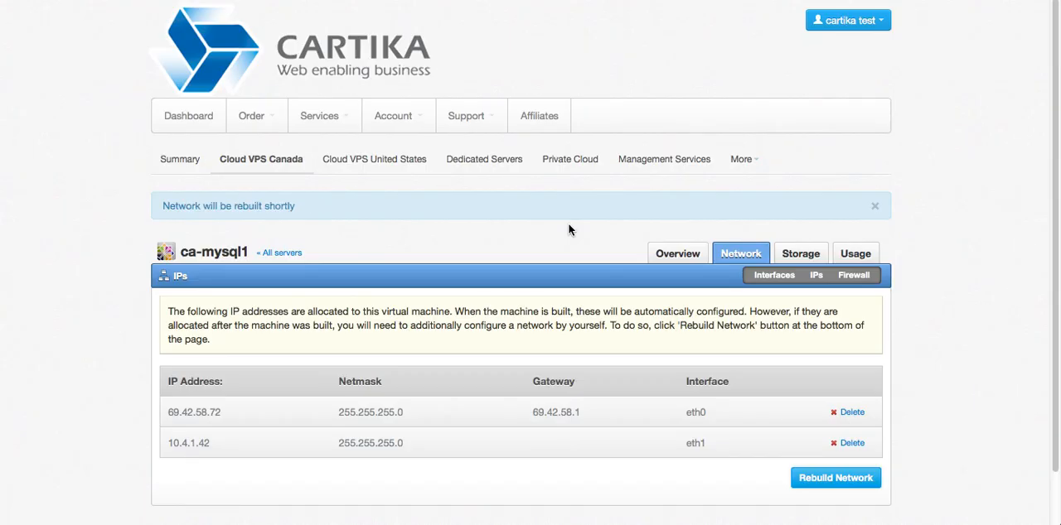
Step: Review the Cloud VPS Canada and Cloud VPS United States service lists, and return to the account dashboard
left_click(323, 116)
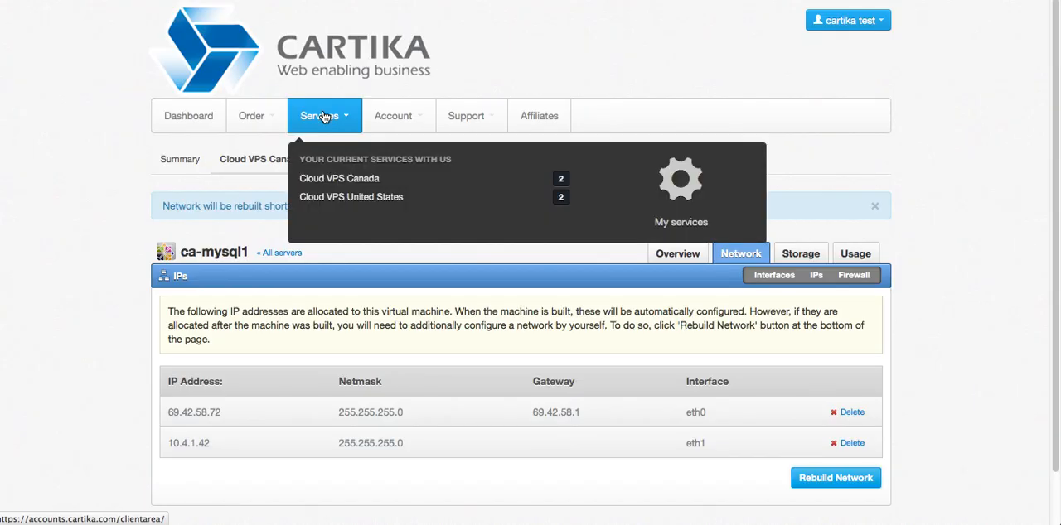
left_click(330, 179)
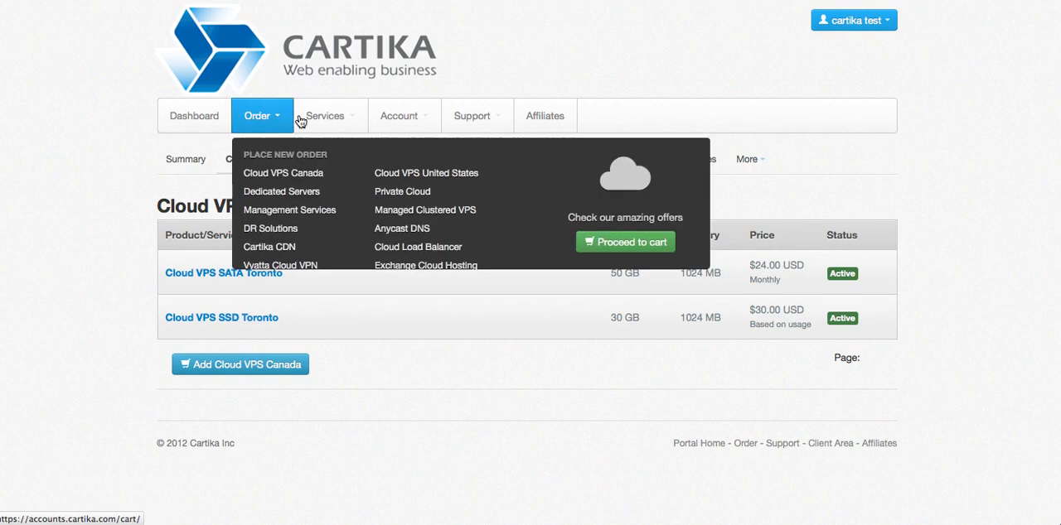
mouse_move(331, 120)
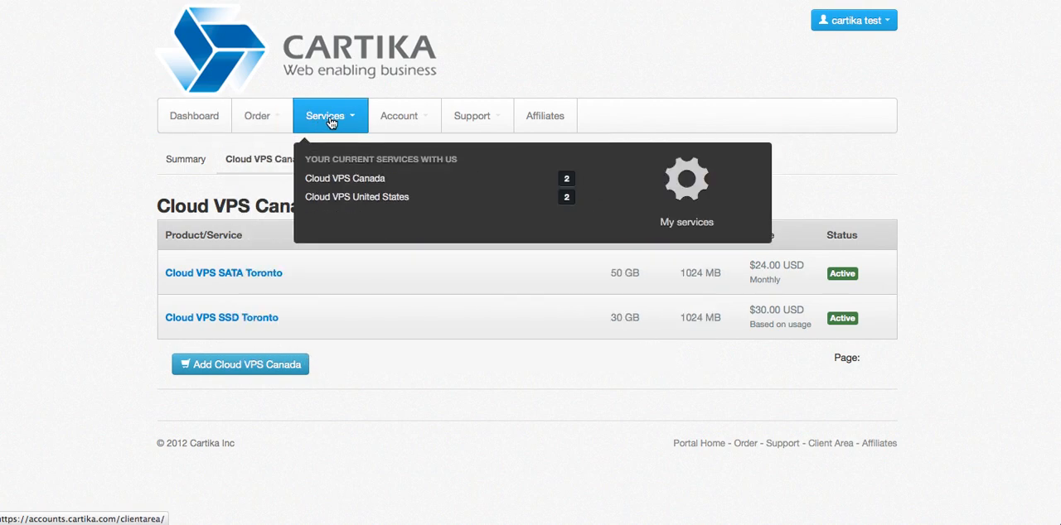
left_click(335, 198)
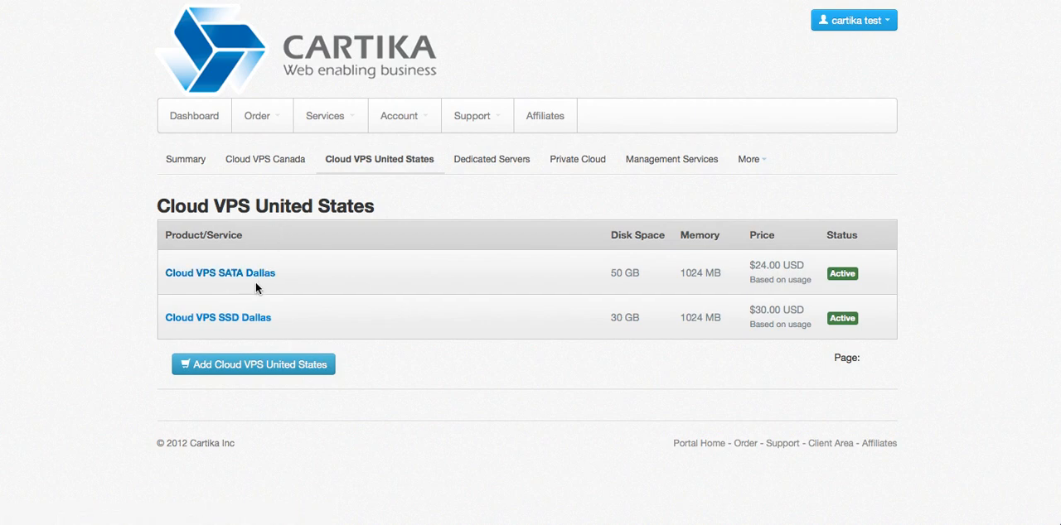
left_click(191, 125)
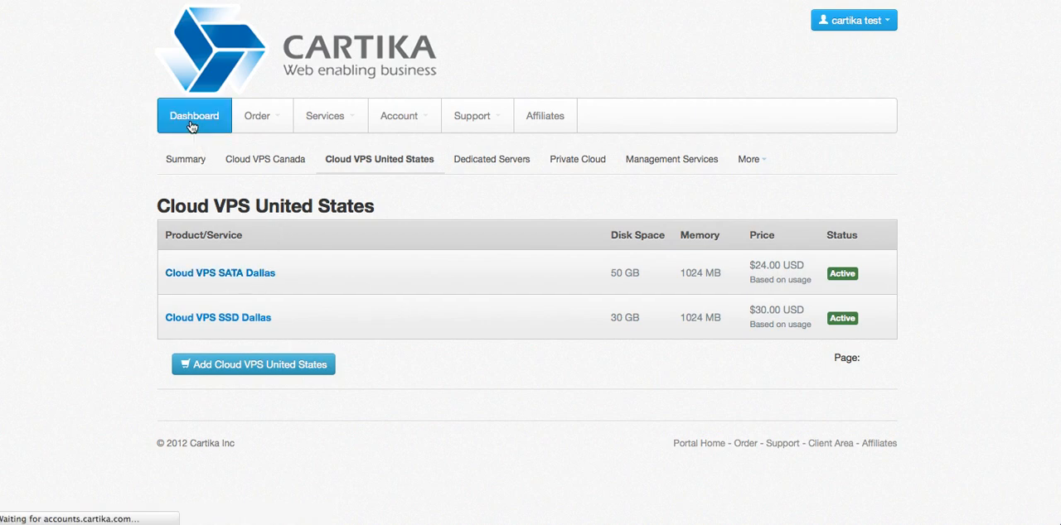